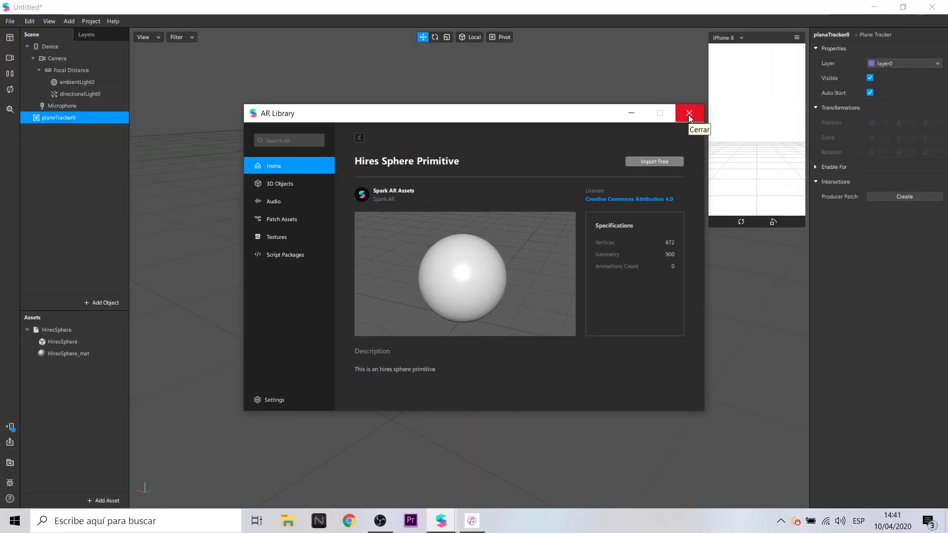
Close the AR Library
left_click(694, 116)
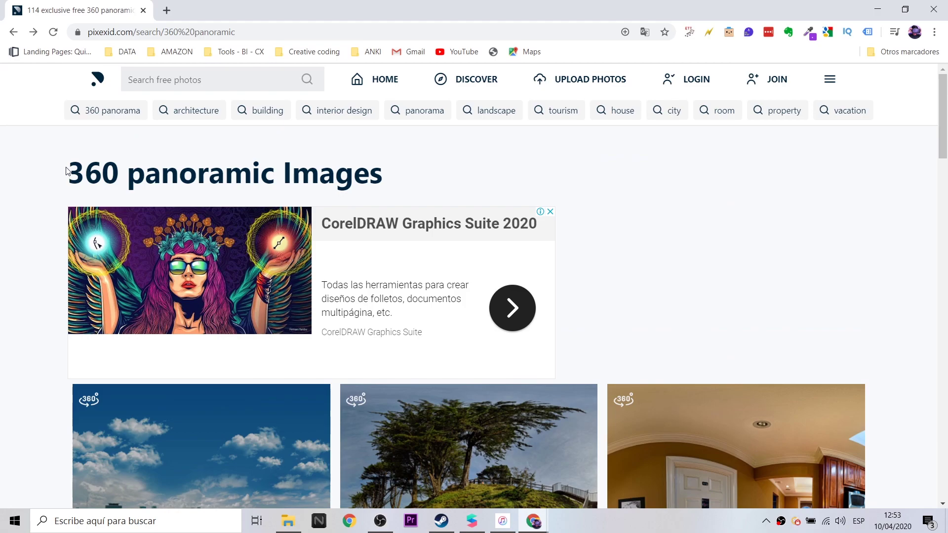
Download the Miami 360 panorama from the Pixexid search results, look around it, and close its preview
scroll(713, 211, "down", 5)
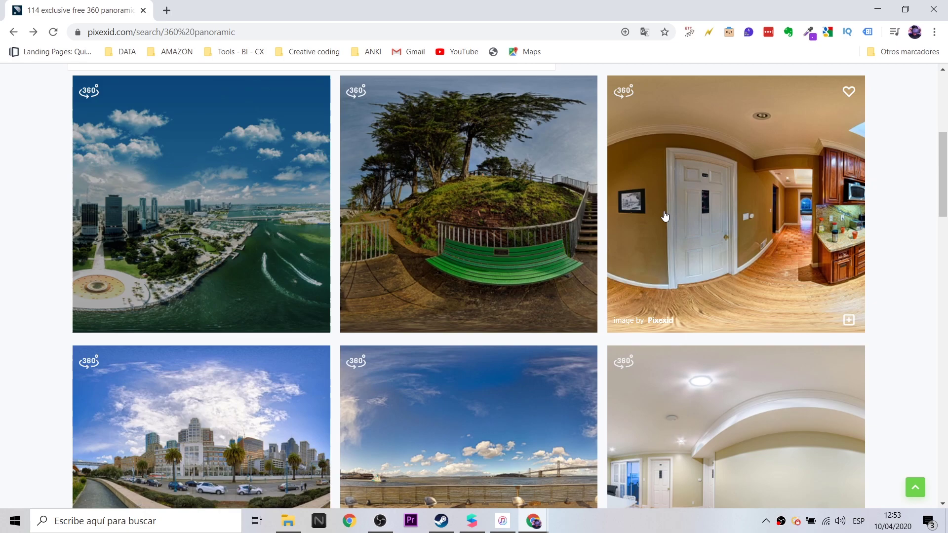
left_click(248, 169)
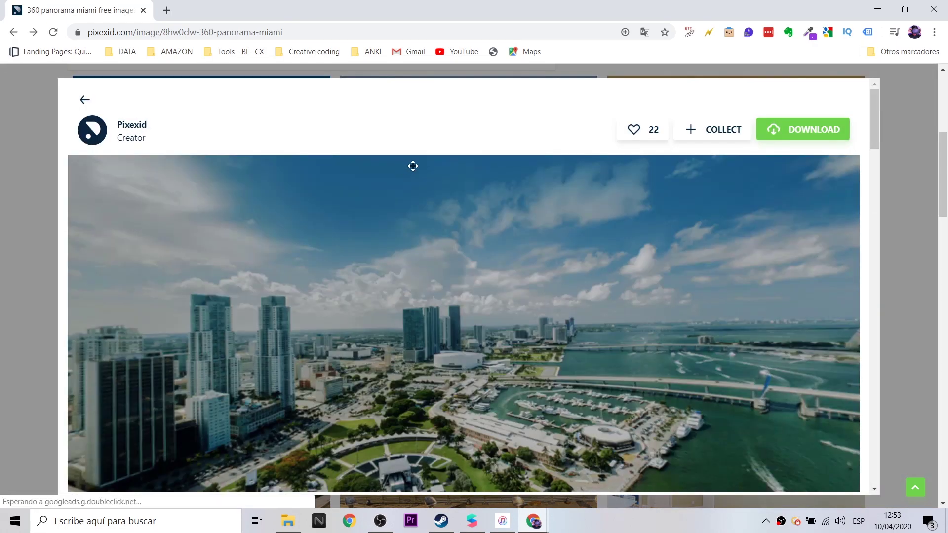
left_click(799, 134)
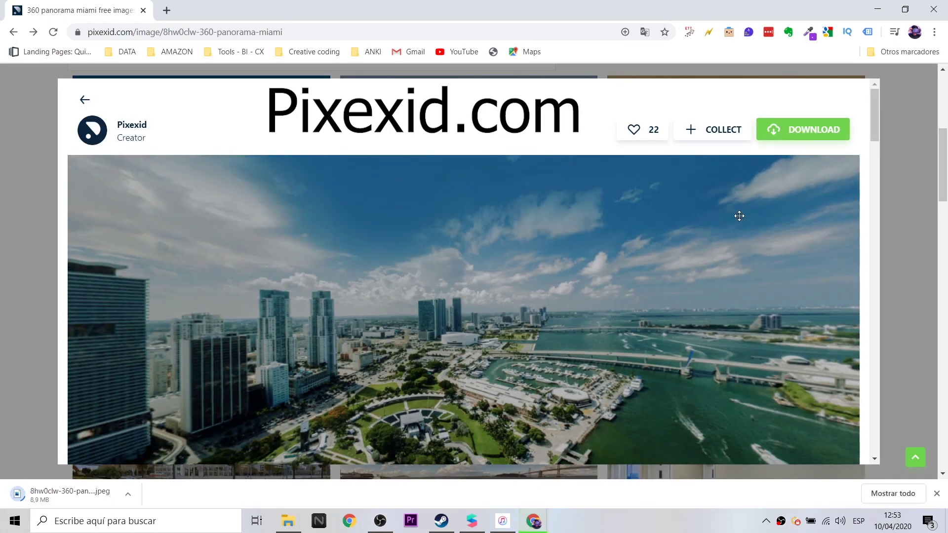
left_click_drag(739, 216, 283, 232)
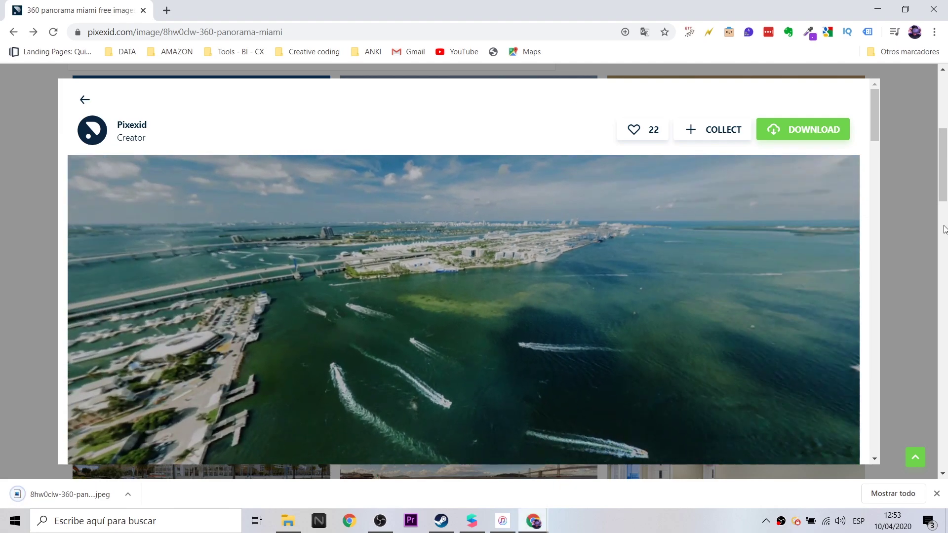
left_click(905, 207)
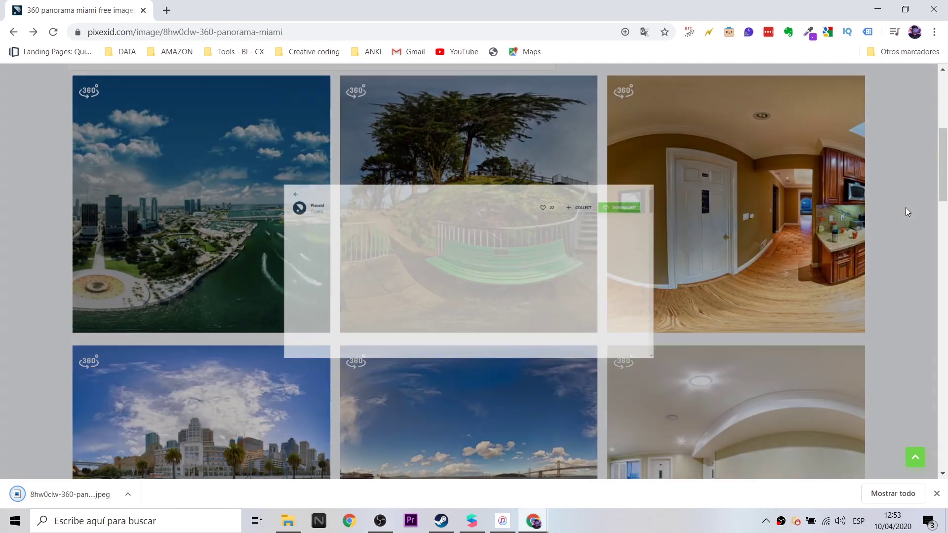
Download the kitchen 360 panorama from the Pixexid results and close its preview
scroll(599, 187, "down", 3)
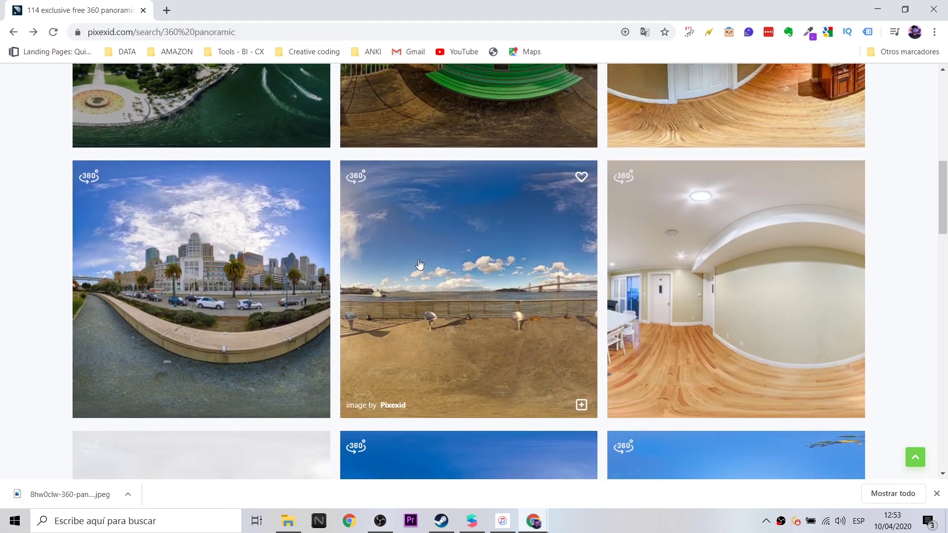
scroll(723, 252, "up", 4)
left_click(725, 249)
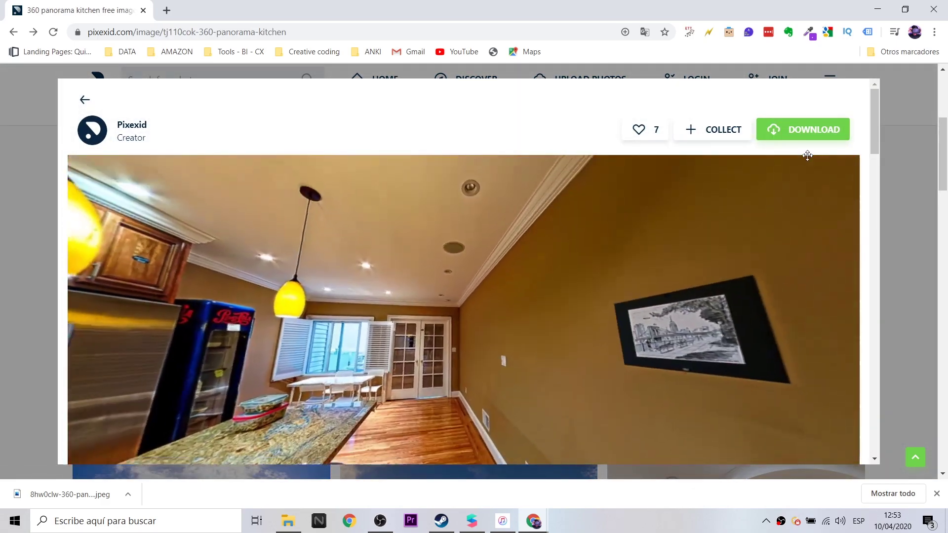
left_click(804, 130)
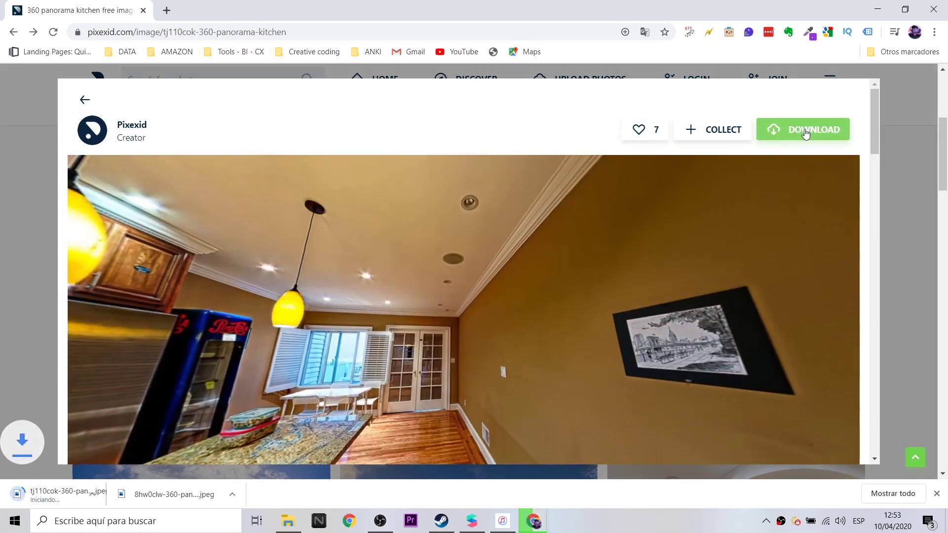
left_click(888, 194)
Find the lake view 360 panorama with the low sun over the water, download it and close its preview
scroll(514, 247, "down", 5)
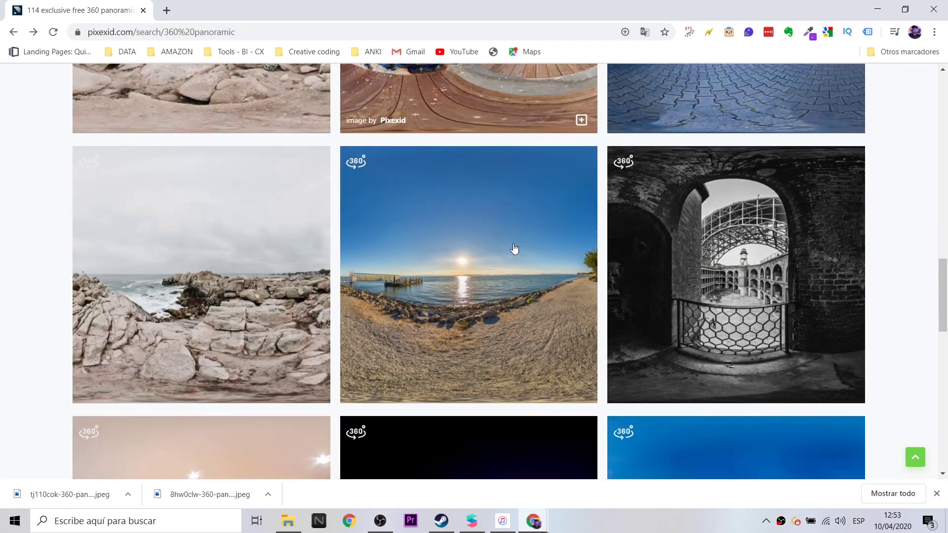
scroll(506, 205, "up", 2)
scroll(497, 212, "down", 10)
scroll(496, 210, "up", 3)
scroll(496, 210, "down", 5)
scroll(487, 321, "down", 1)
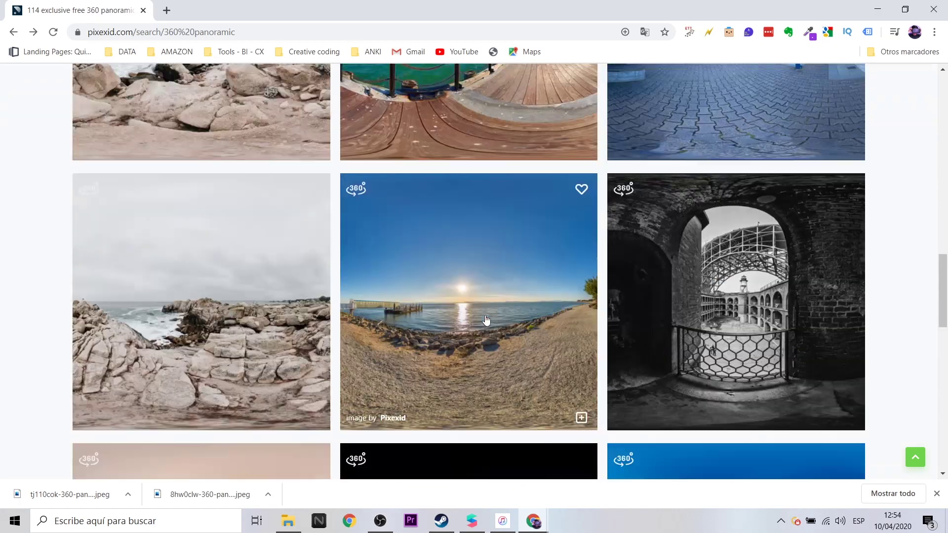
left_click(492, 318)
left_click(787, 132)
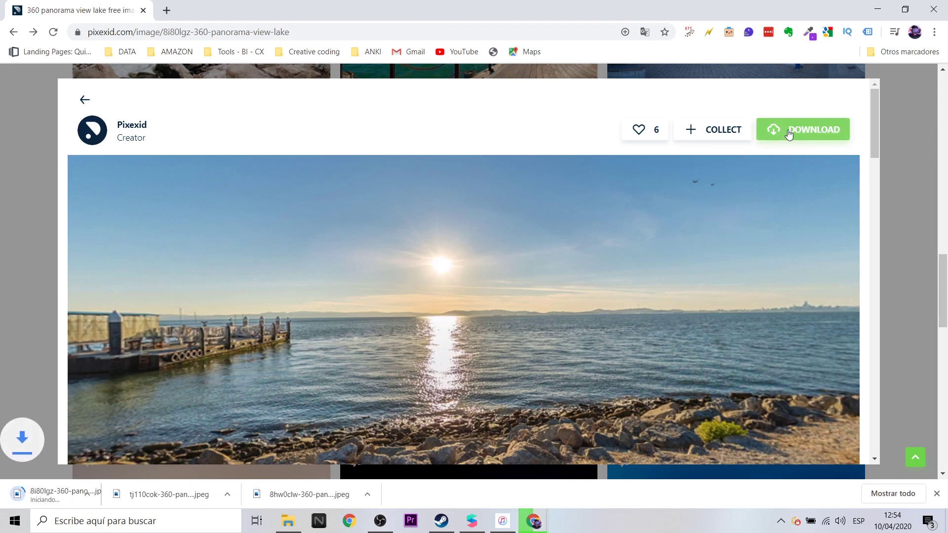
left_click(882, 139)
scroll(585, 193, "up", 10)
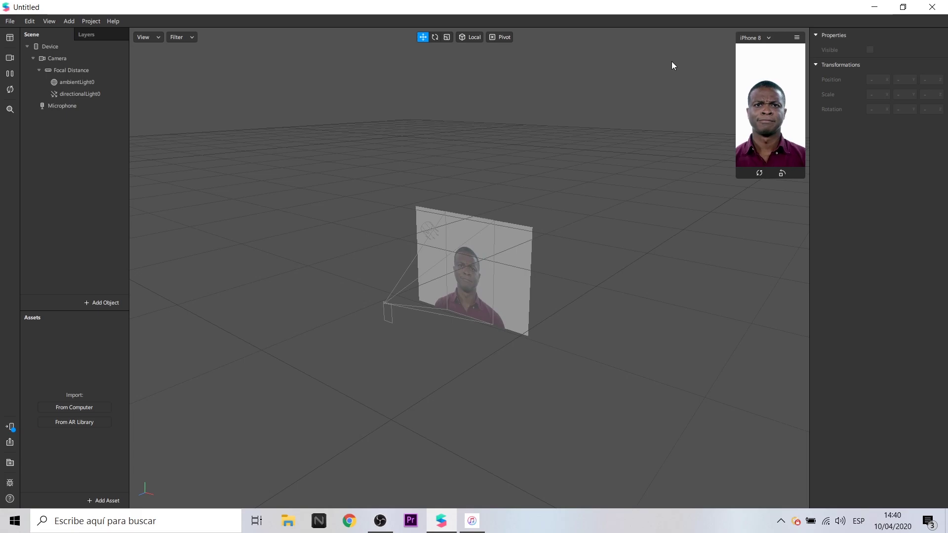
In the Spark AR project, insert a Plane Tracker into the scene and enlarge the iPhone 8 preview
left_click(105, 298)
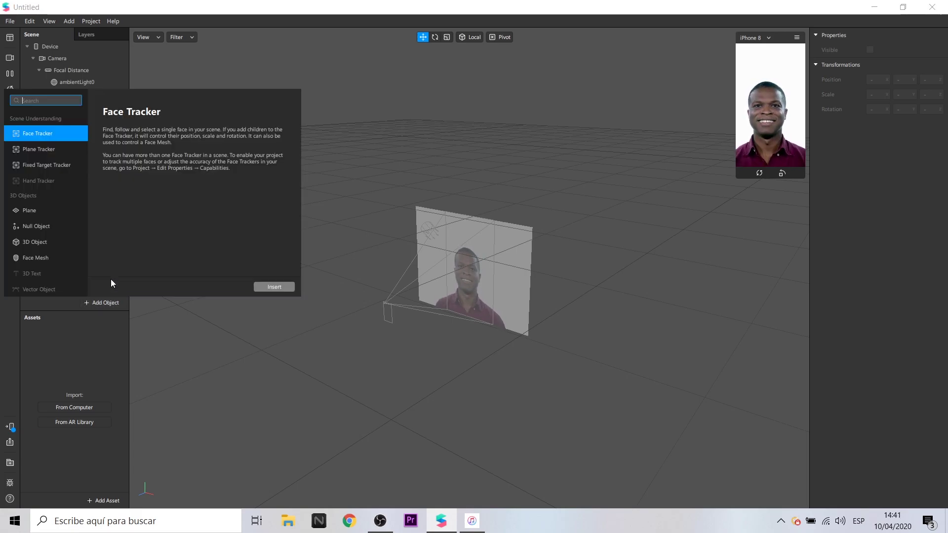
left_click(50, 150)
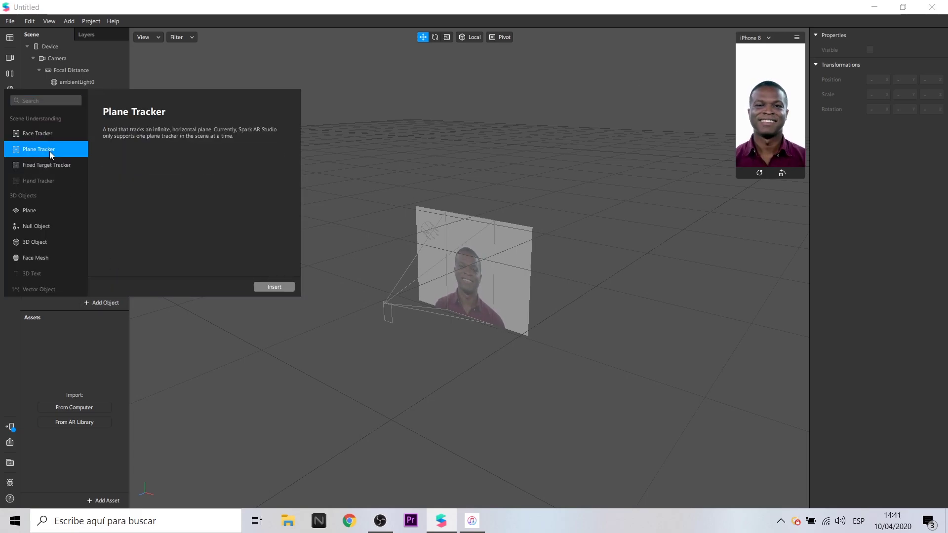
left_click(277, 288)
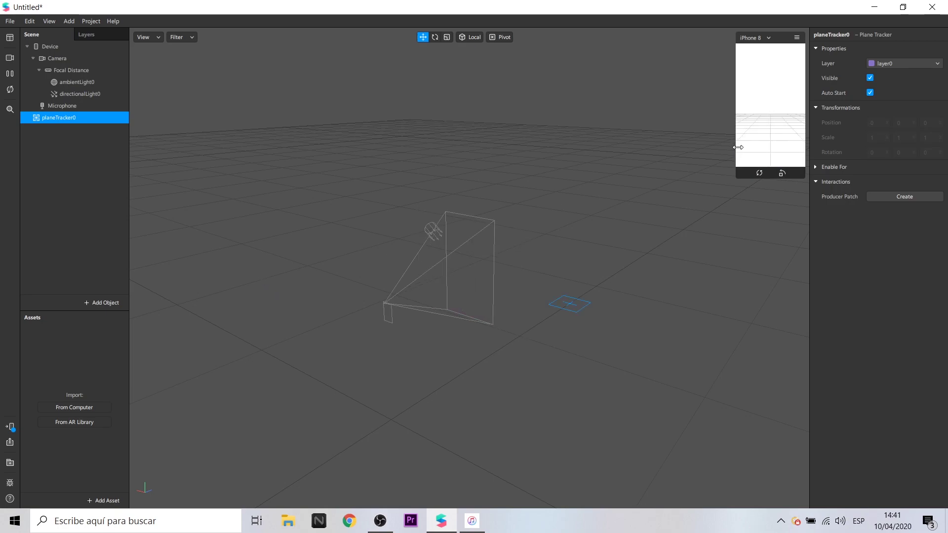
left_click_drag(739, 176, 709, 227)
Import the Hires Sphere Primitive from the AR Library's 3D Primitives and close the library
left_click(8, 466)
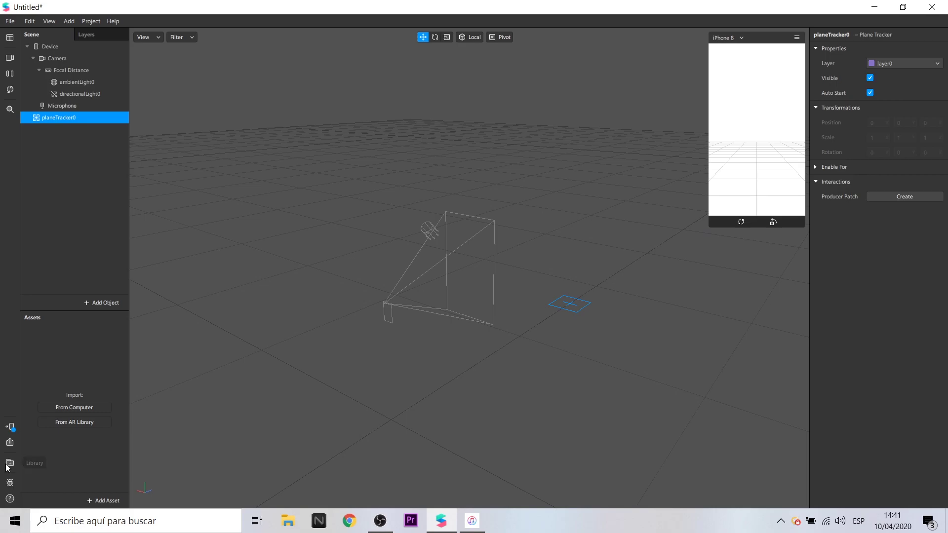
left_click(390, 263)
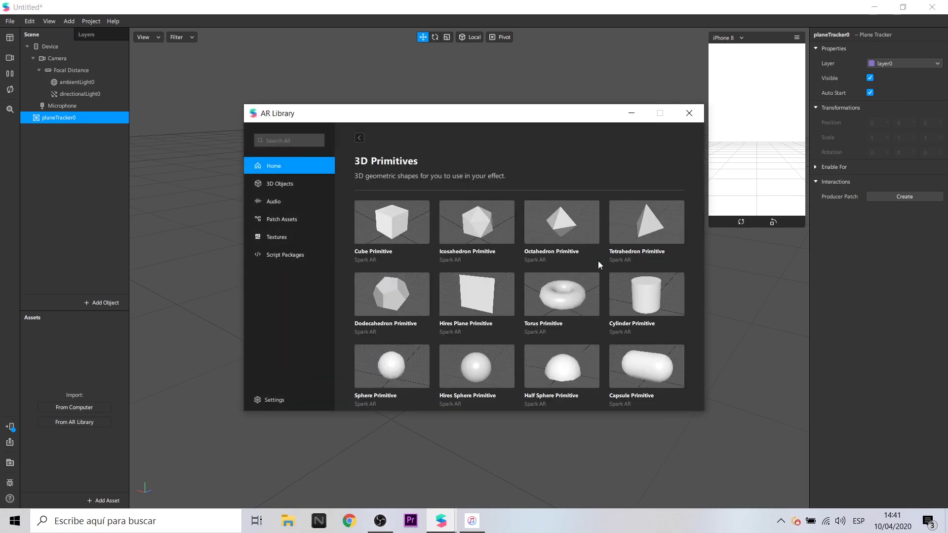
left_click(477, 364)
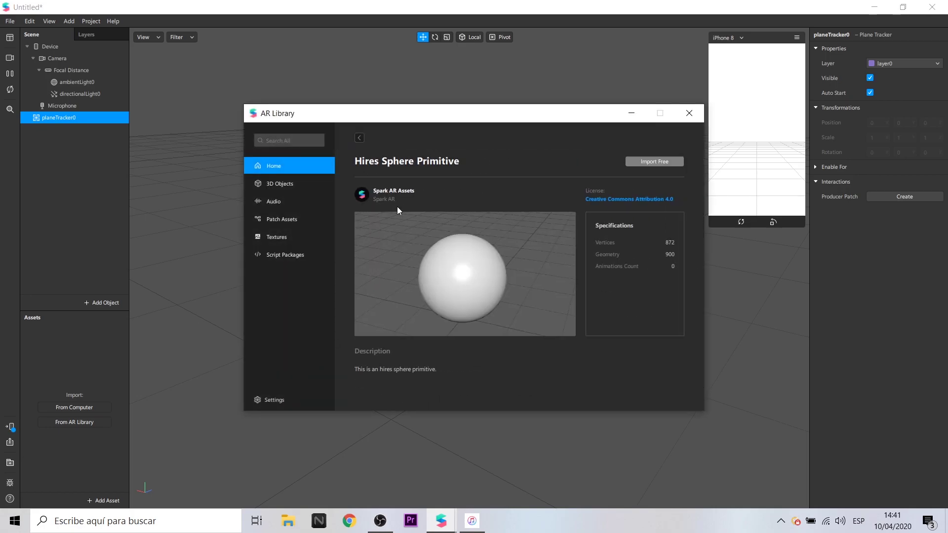
left_click(633, 161)
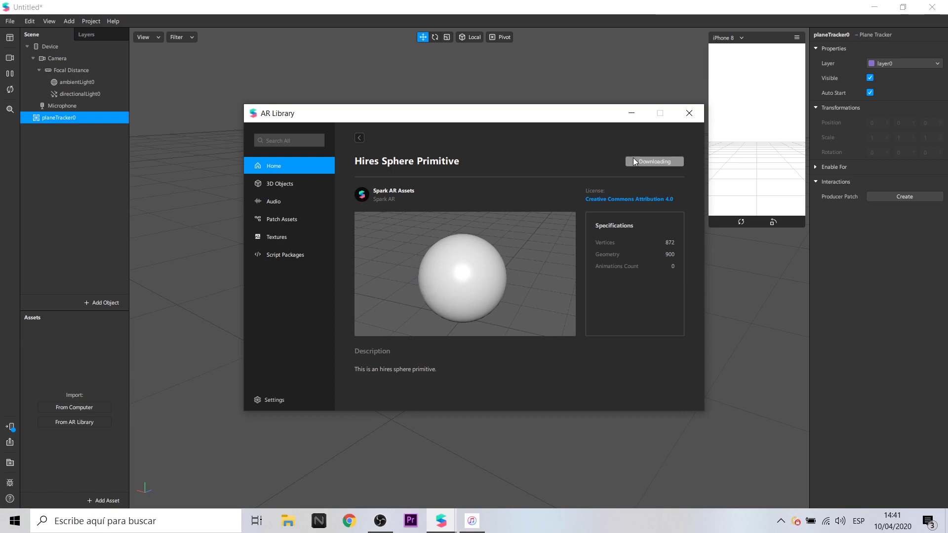
left_click(689, 114)
Place HiresSphere under the plane tracker, with scale 5 on all axes and raised to about 0.438 in Y
left_click_drag(53, 330, 66, 117)
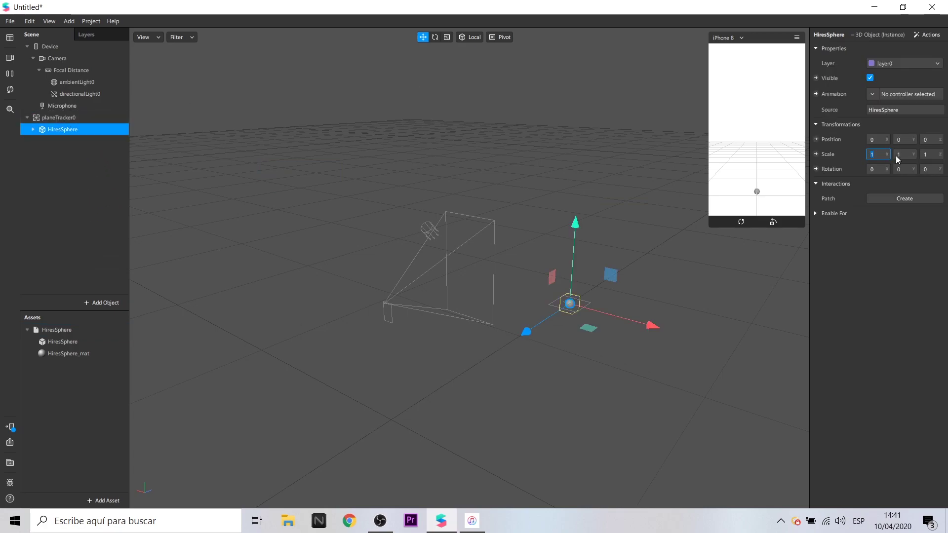
type("7")
key("Return")
left_click_drag(574, 237, 578, 173)
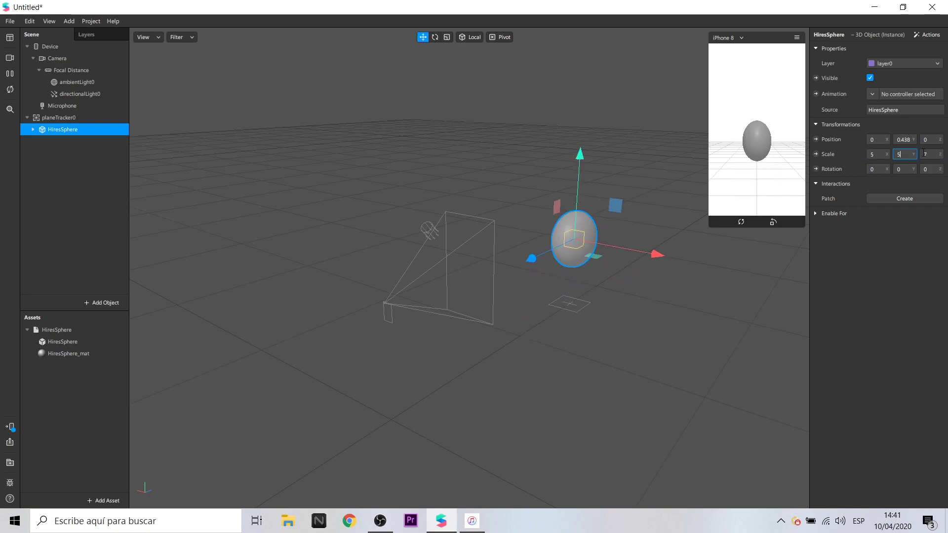
left_click(671, 295)
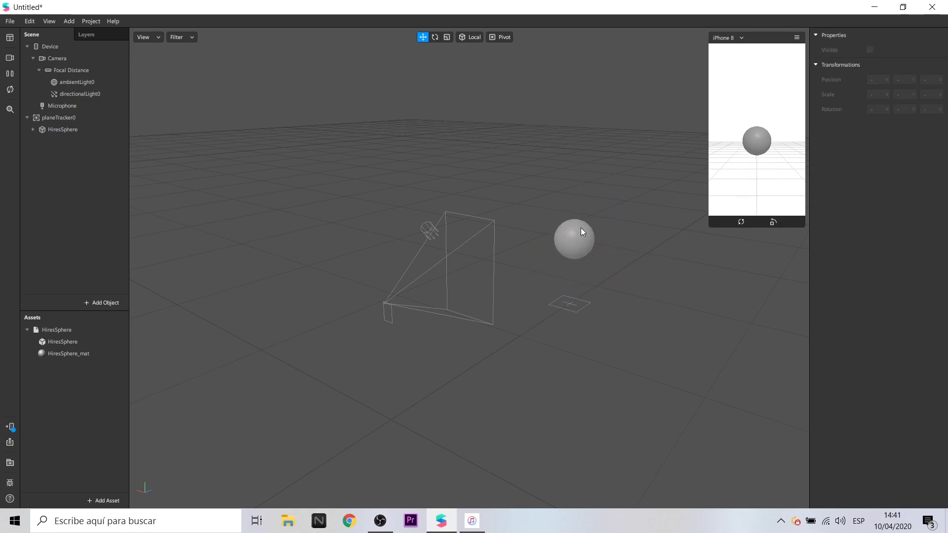
Change the shader type of the sphere's HiresSphere_mat material to Flat
left_click(581, 230)
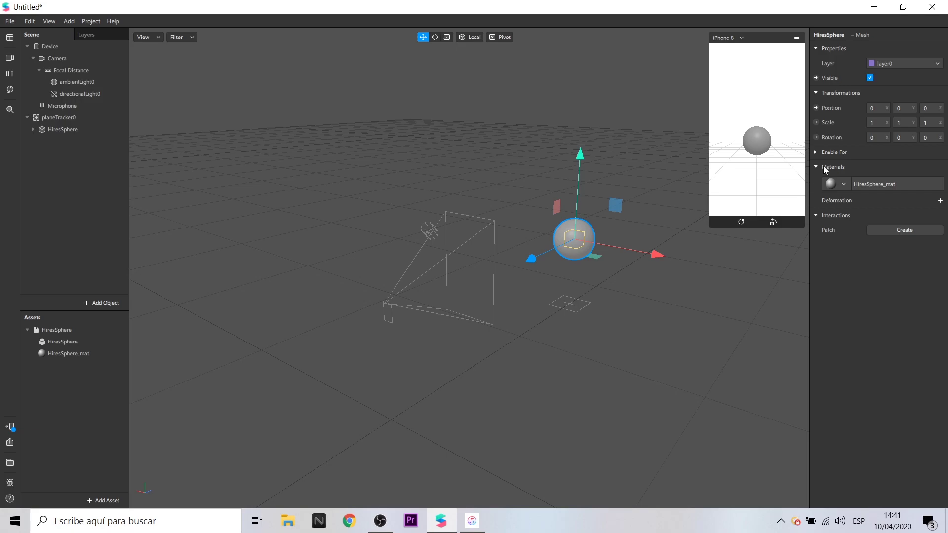
left_click(69, 355)
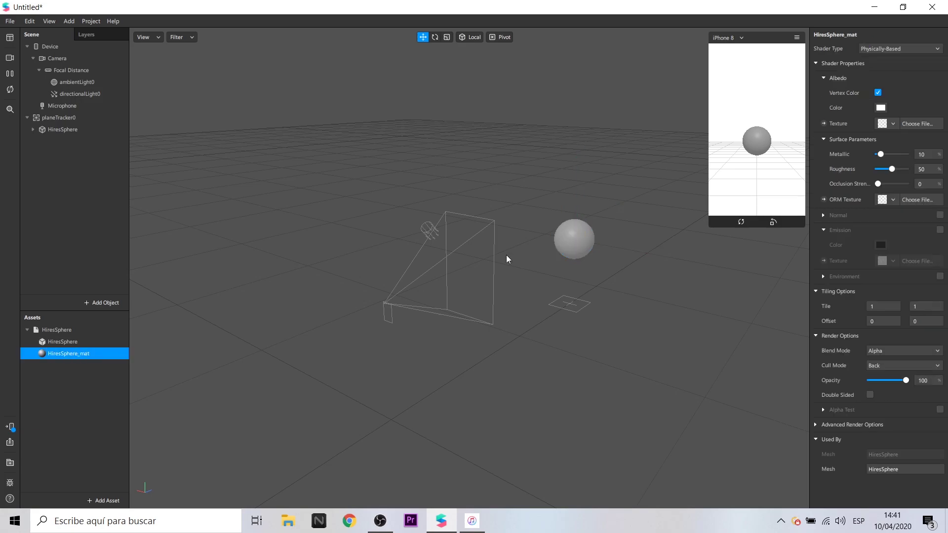
left_click(890, 51)
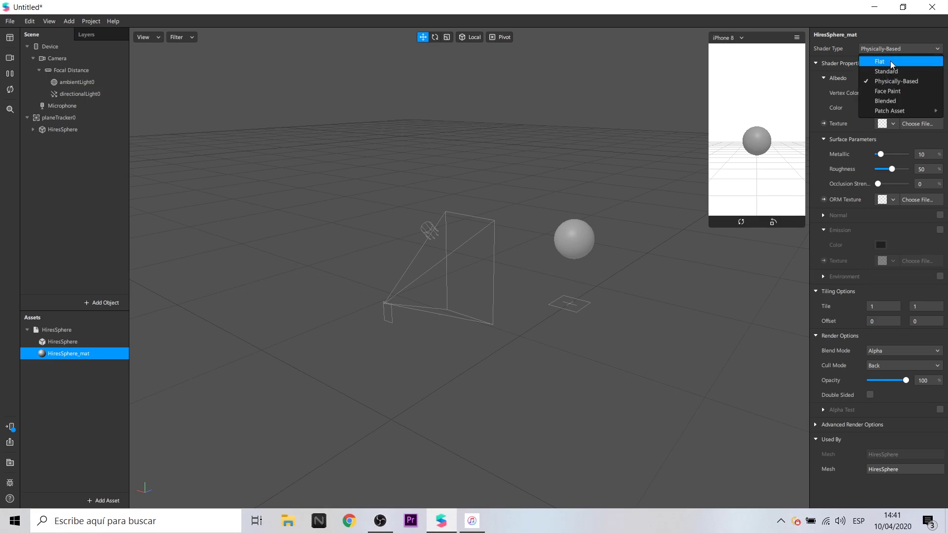
left_click(890, 61)
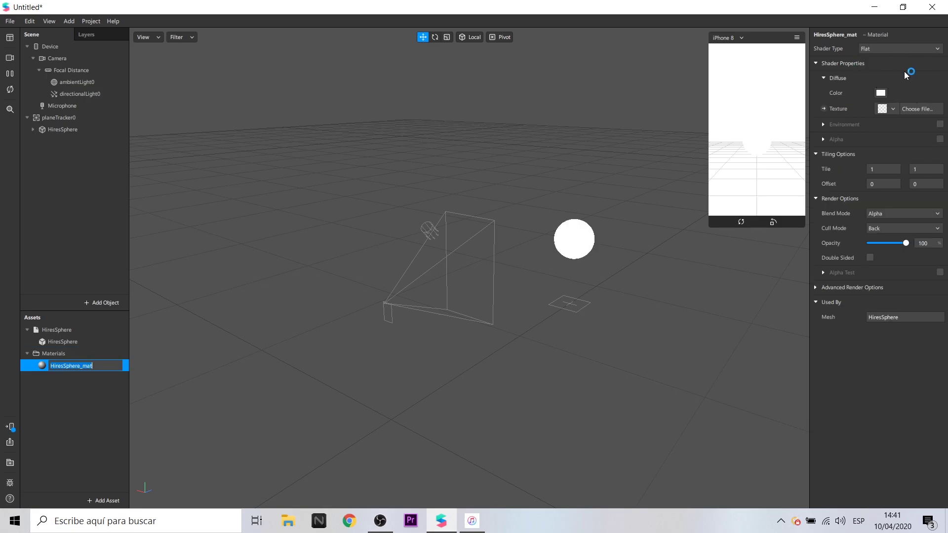
Load the view_lake image as a new texture for HiresSphere_mat and enable No compression on that texture
left_click(893, 109)
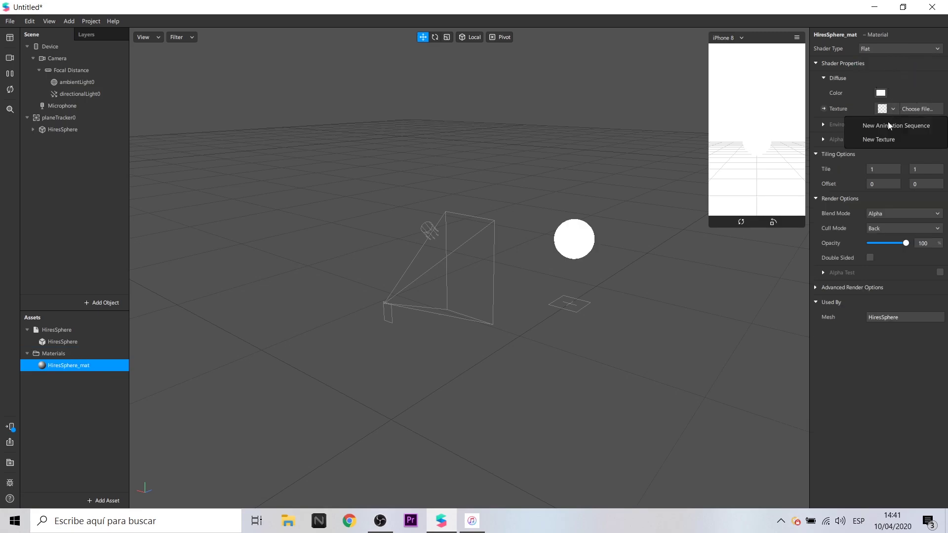
left_click(884, 141)
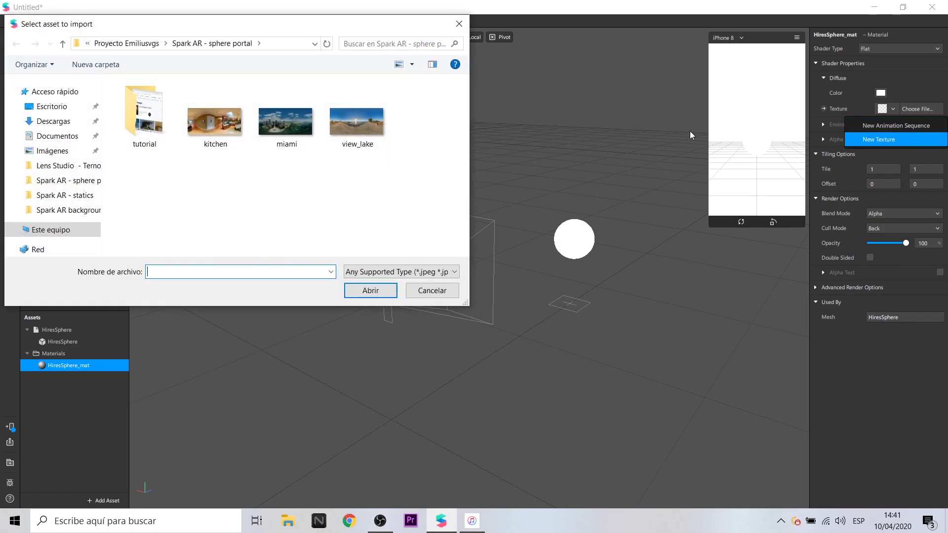
left_click(338, 127)
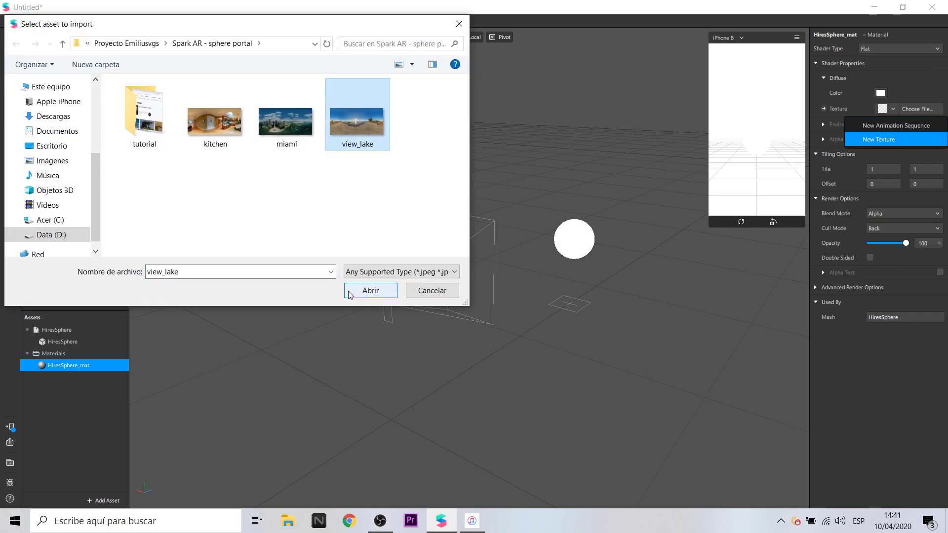
left_click(349, 291)
left_click(69, 390)
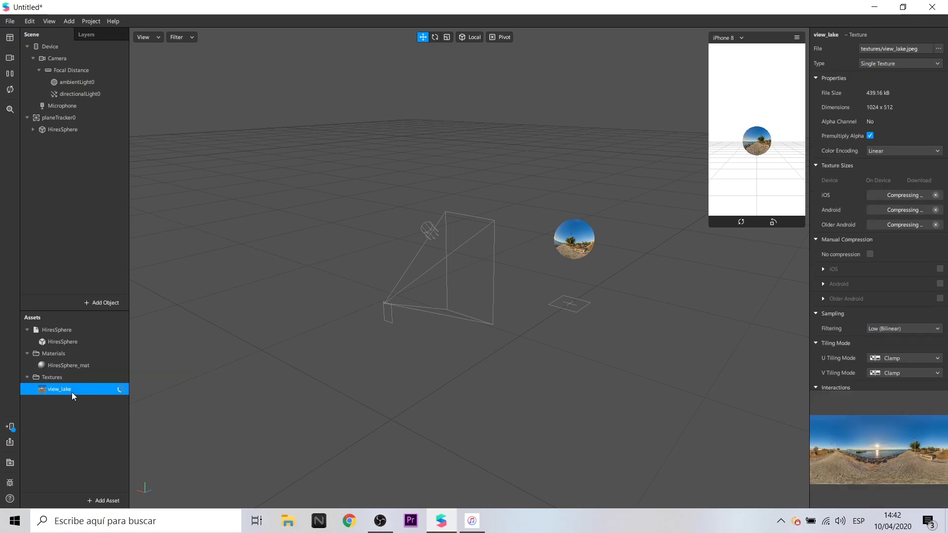
left_click(870, 261)
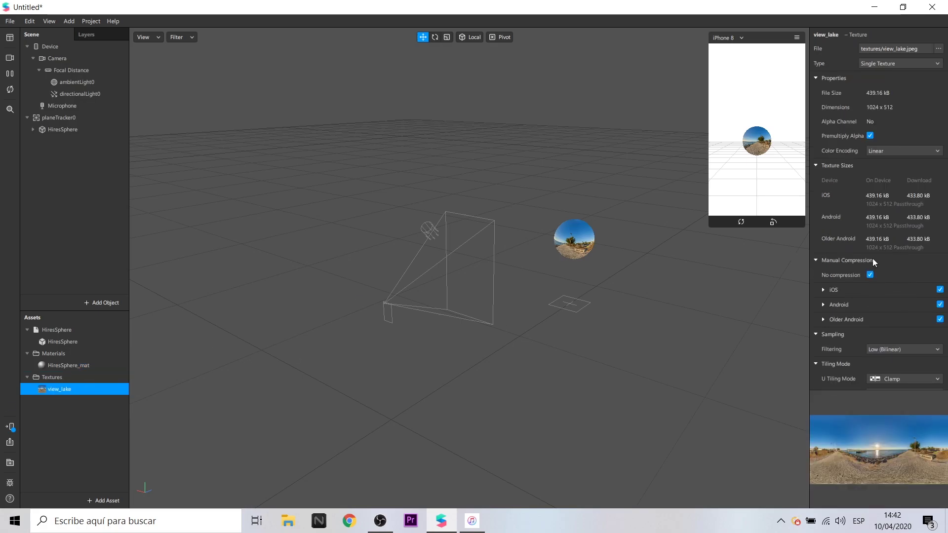
Set the HiresSphere_mat blend mode to Replace and its cull mode to Front
left_click(85, 366)
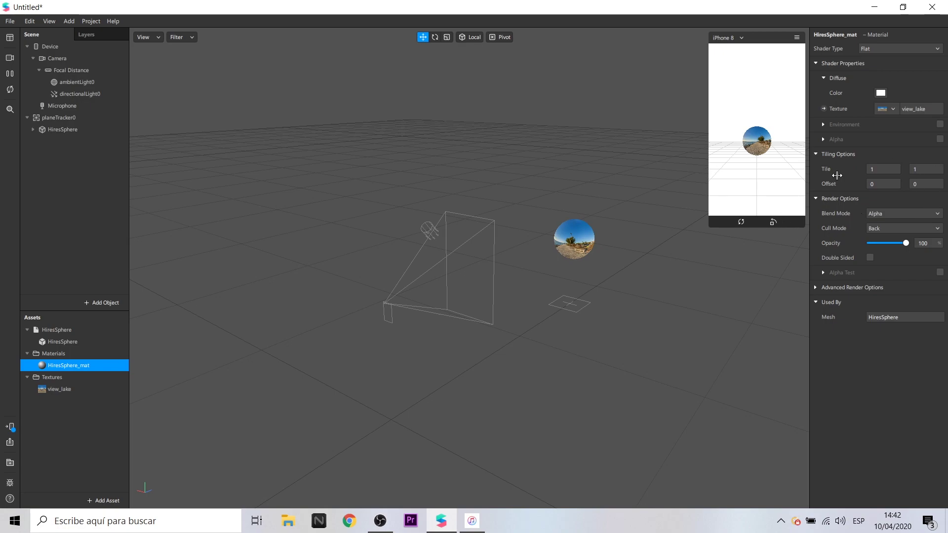
left_click(917, 214)
left_click(909, 262)
left_click(908, 229)
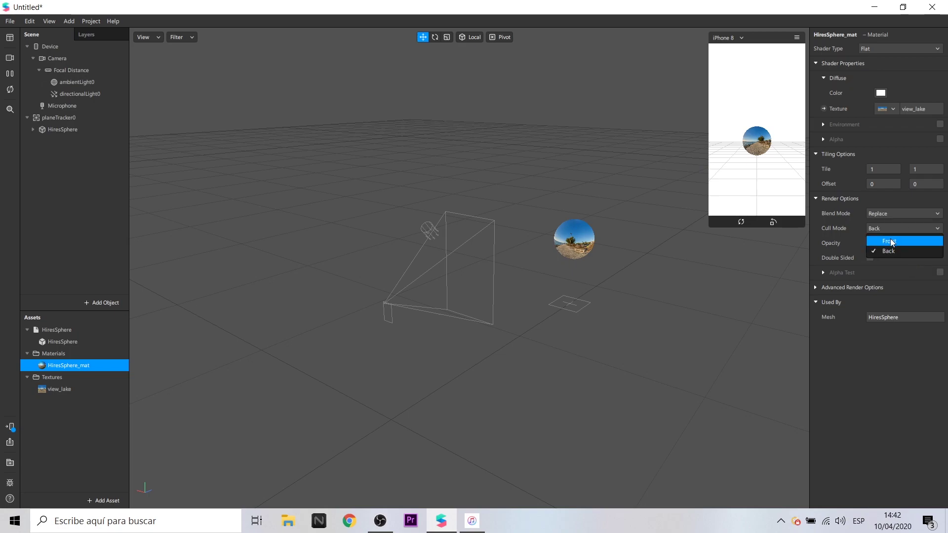
left_click(891, 240)
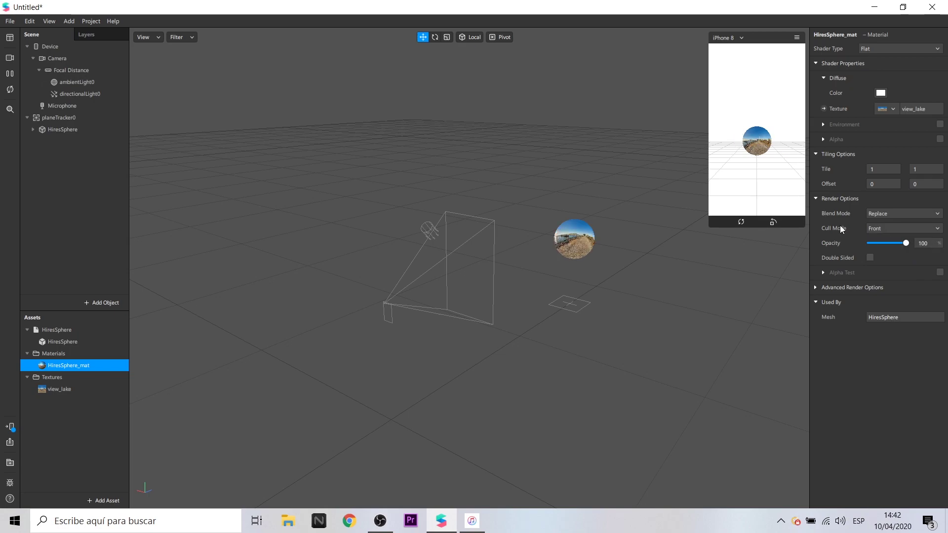
Make HiresSphere_mat double sided and add a Pulse animation to the HiresSphere object
left_click(870, 257)
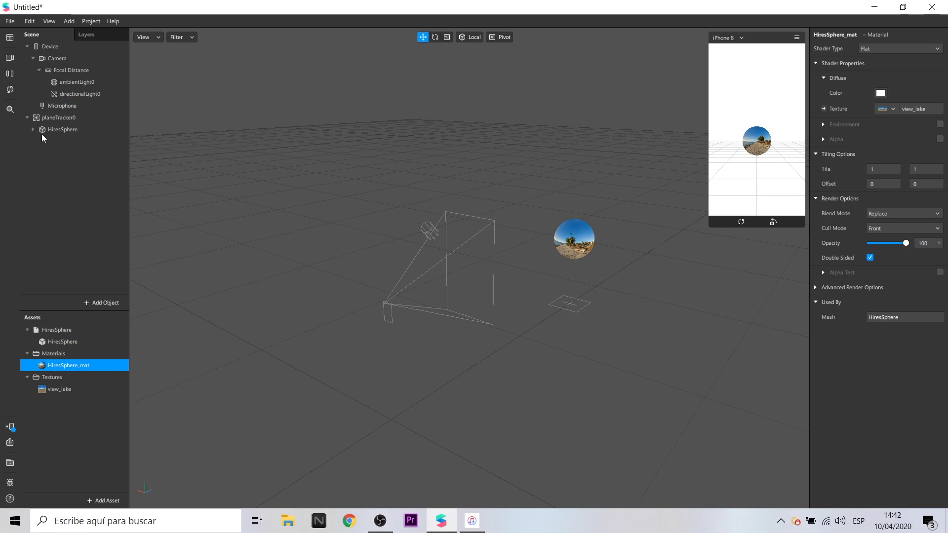
left_click(60, 130)
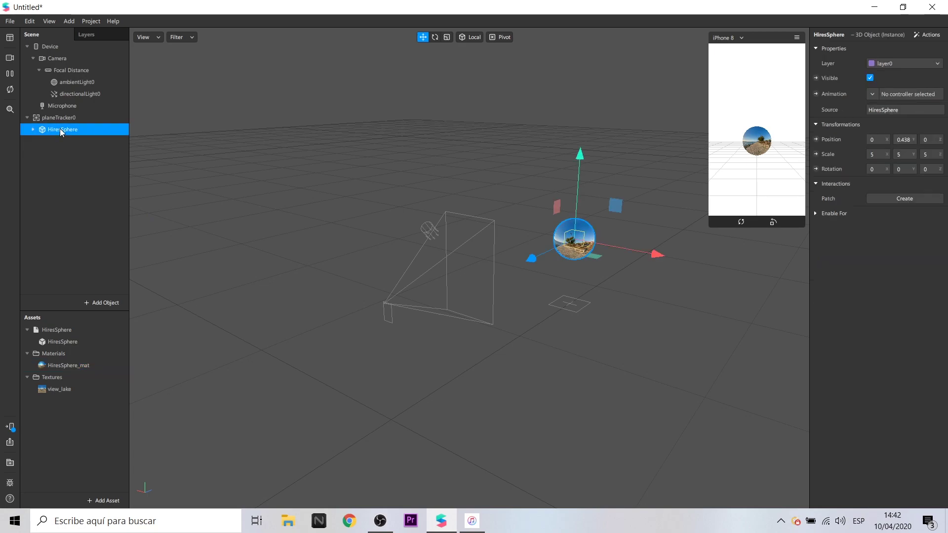
left_click(924, 36)
mouse_move(907, 76)
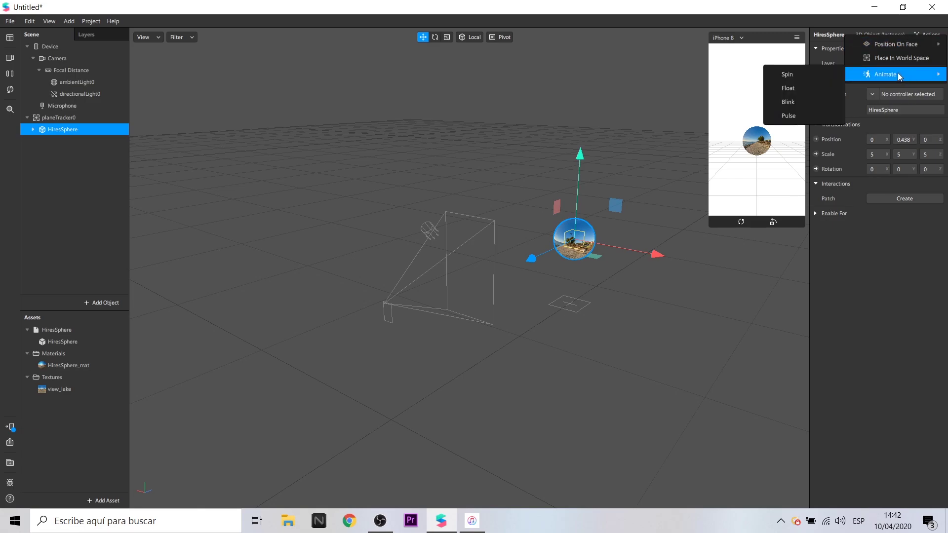
left_click(789, 116)
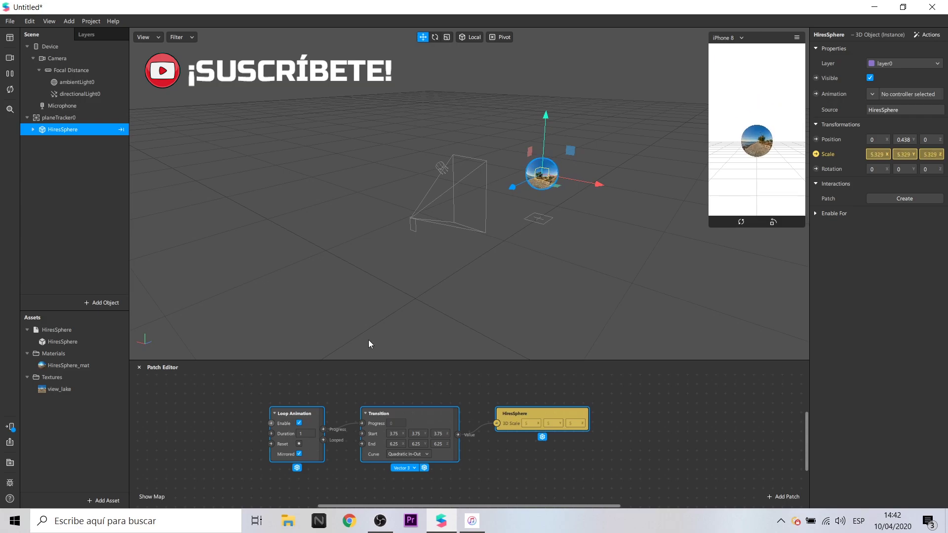
Replace the Loop Animation patch with an Animation patch beside the Transition
left_click(244, 404)
left_click(294, 414)
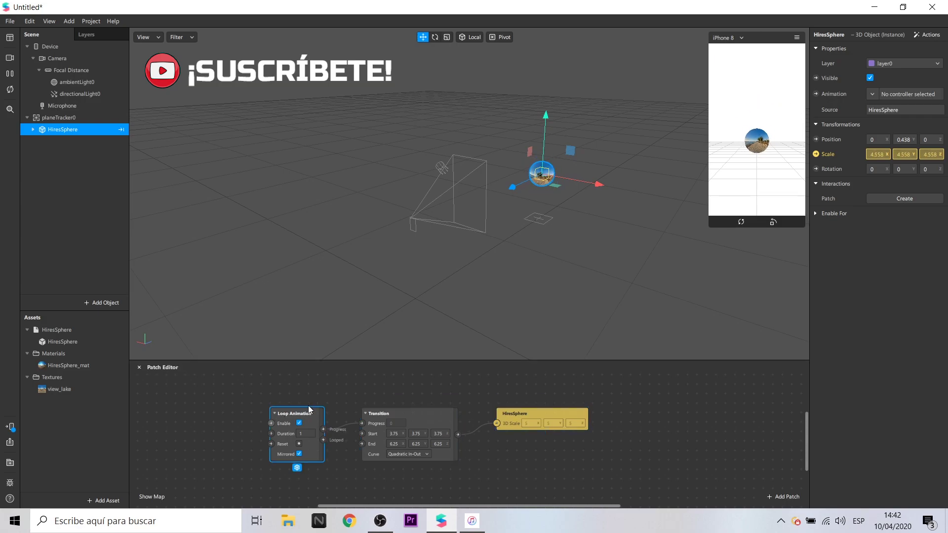
key("Delete")
double_click(288, 420)
type("ani")
key("Return")
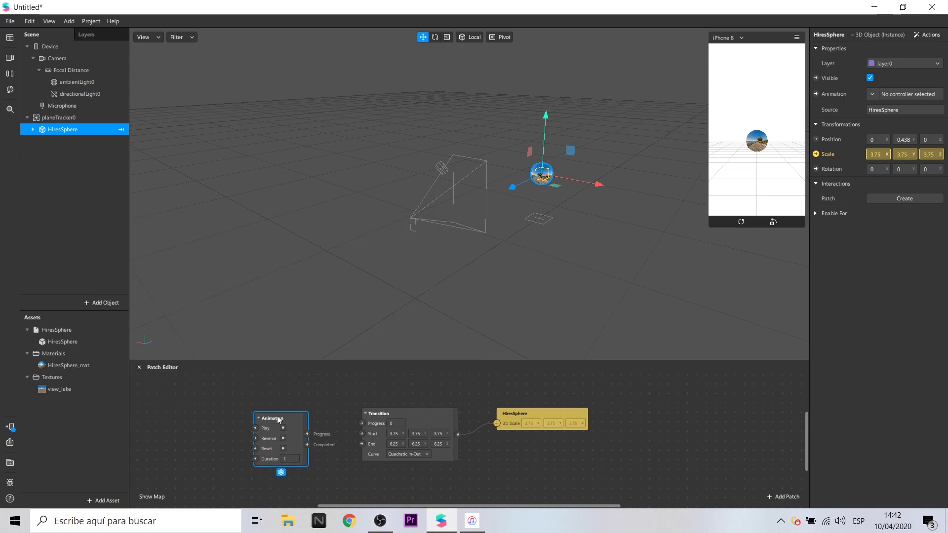
Connect the Animation's Progress output to the Transition's Progress input and set the Animation duration to 2
left_click_drag(304, 433, 332, 431)
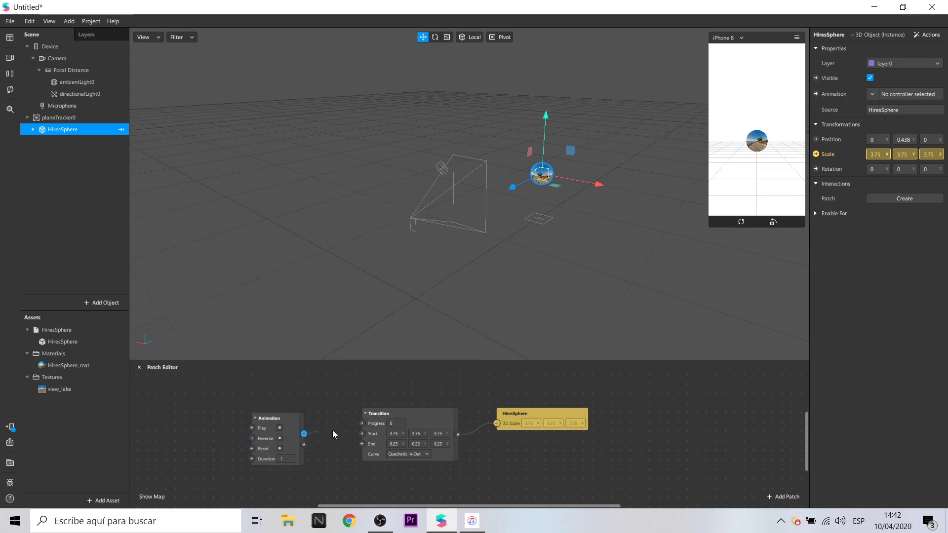
left_click(290, 459)
type("2")
left_click(333, 465)
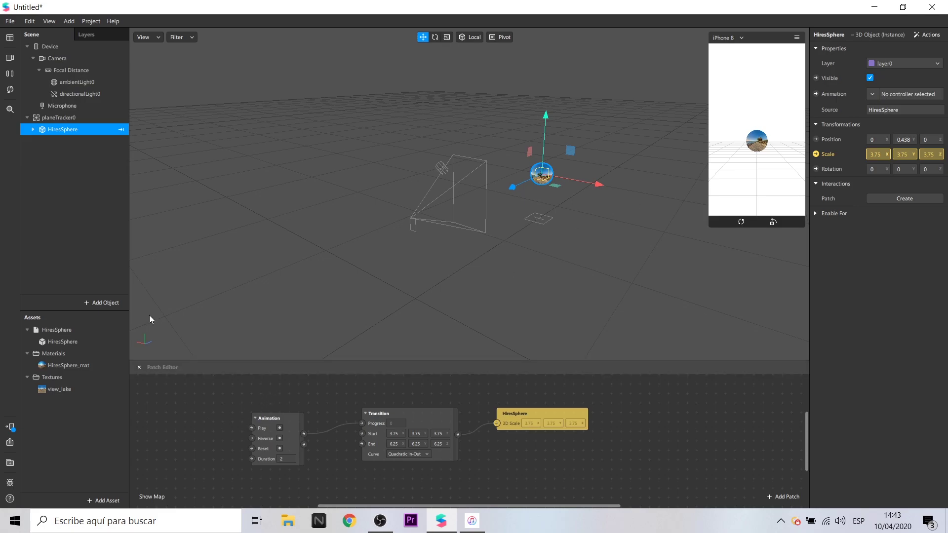
Bring HiresSphere into the patch graph, feed it into a new Object Tap patch, and connect the tap output to the Animation's Play input
left_click_drag(97, 175, 168, 412)
left_click_drag(262, 415, 271, 417)
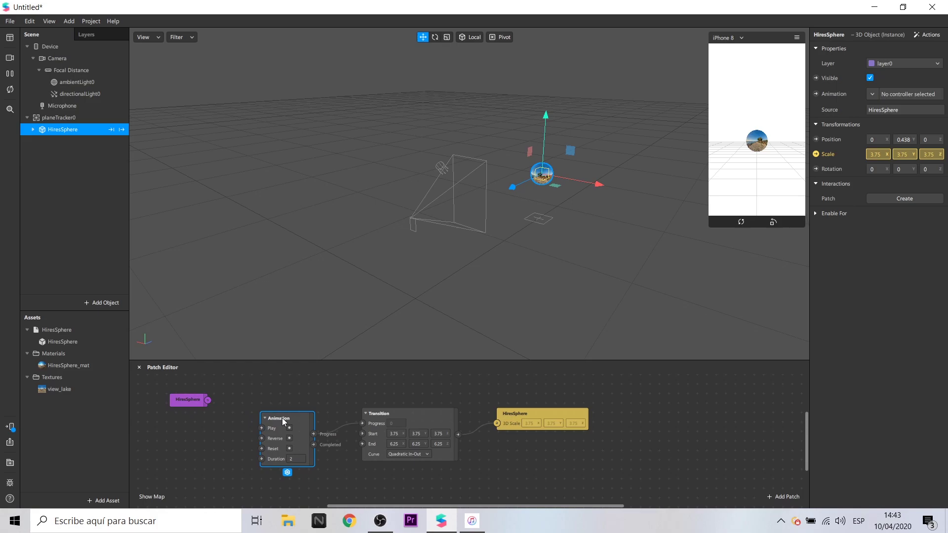
double_click(251, 397)
type("obj")
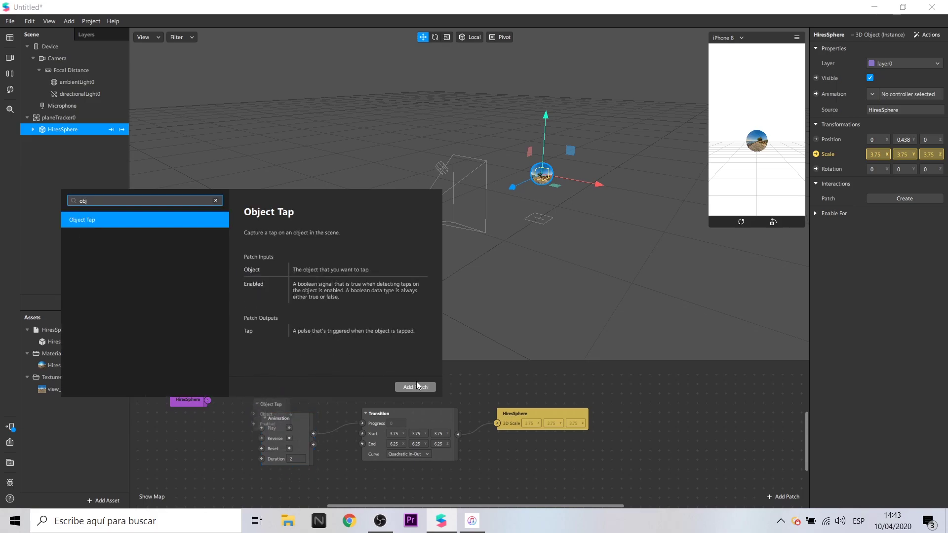
left_click(416, 386)
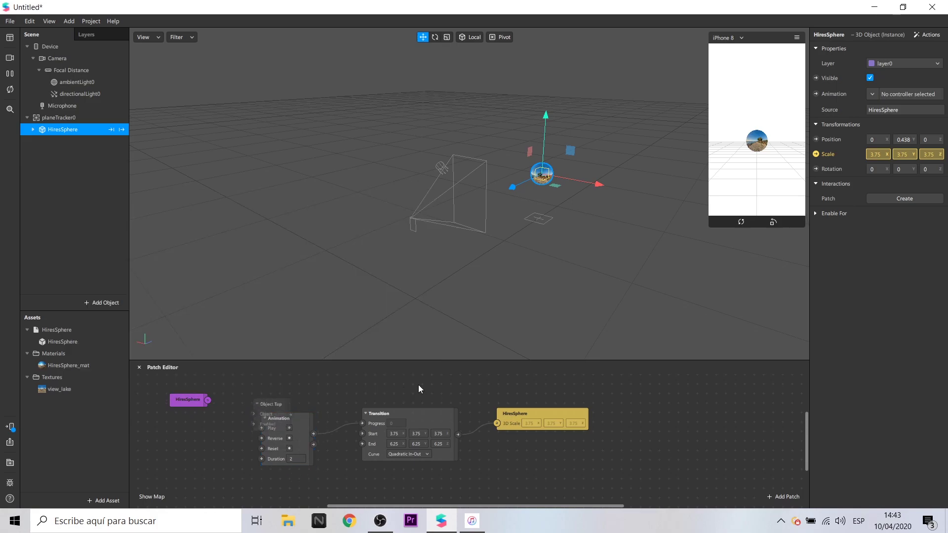
left_click_drag(183, 401, 161, 410)
left_click_drag(262, 404, 211, 408)
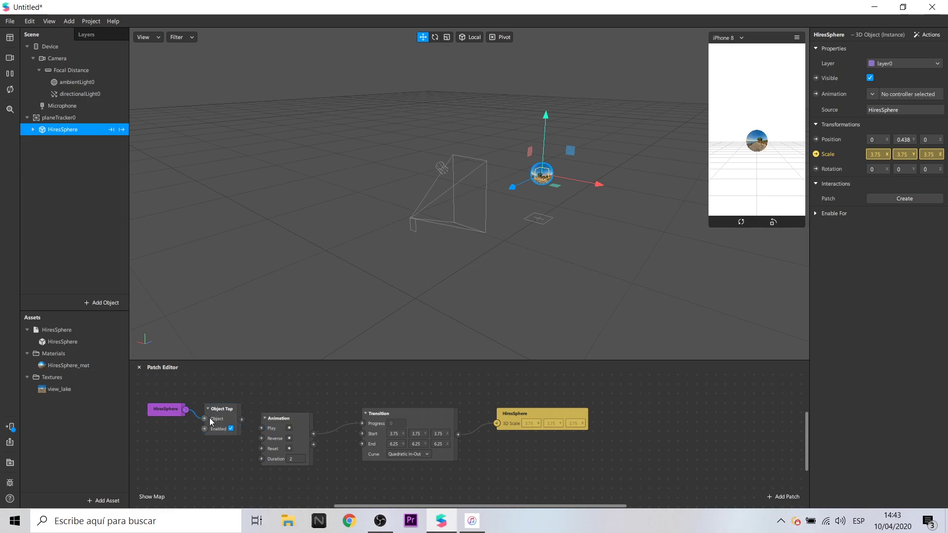
left_click_drag(261, 427, 262, 428)
Switch the device preview to Simulate Touch and tap the sphere to test its scale animation
left_click(796, 37)
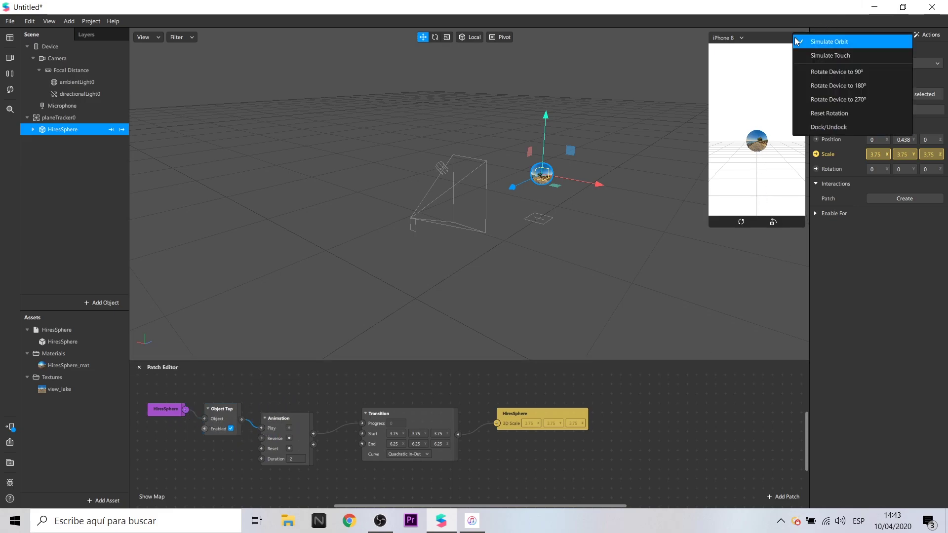
left_click(815, 57)
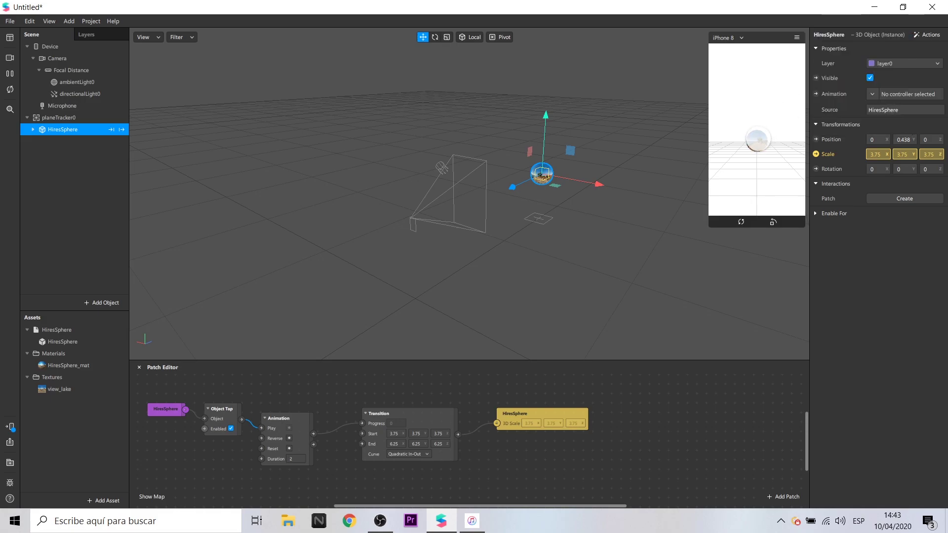
left_click(757, 141)
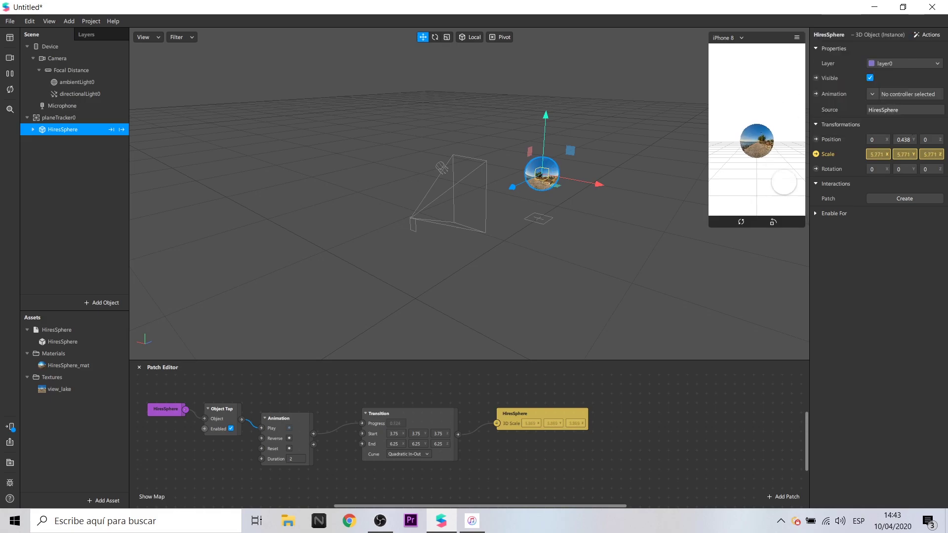
left_click(756, 140)
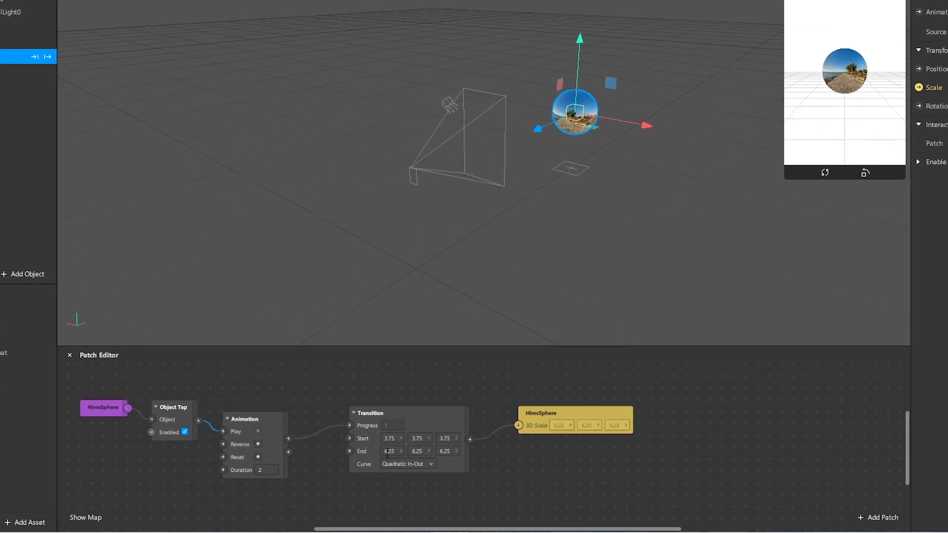
Set the Transition's End values to 56.25 on all three axes
left_click(393, 443)
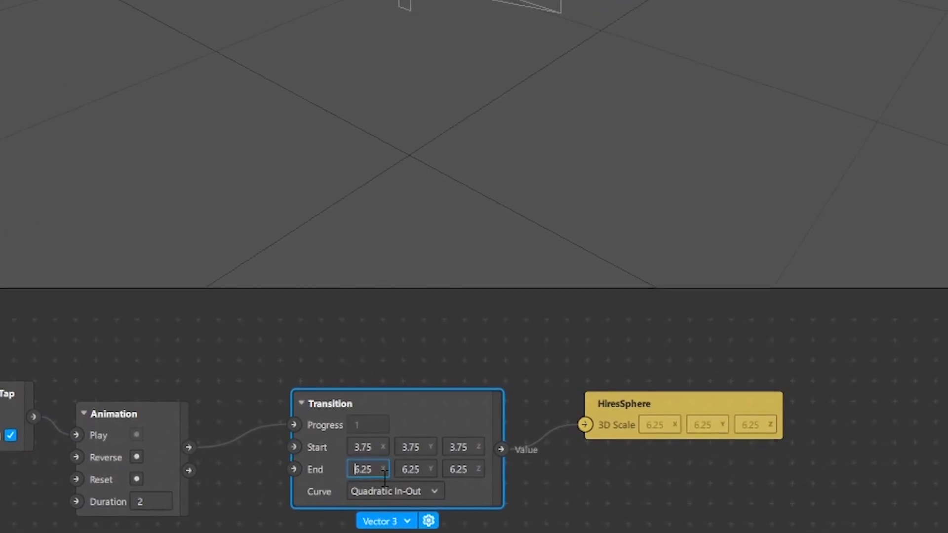
type("5")
left_click(406, 470)
type("5")
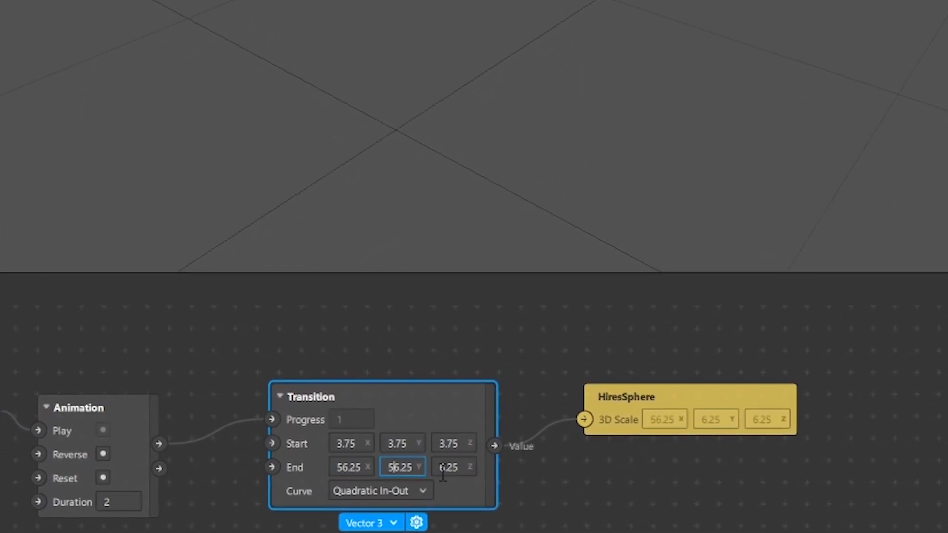
left_click(440, 468)
type("5")
left_click(553, 485)
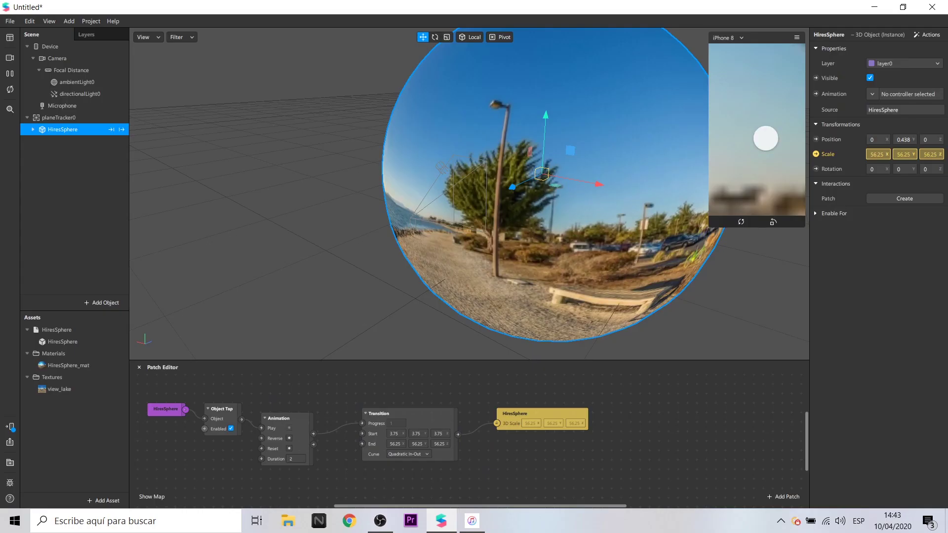
Spread the patches apart to make room between Object Tap and Animation
left_click(298, 418)
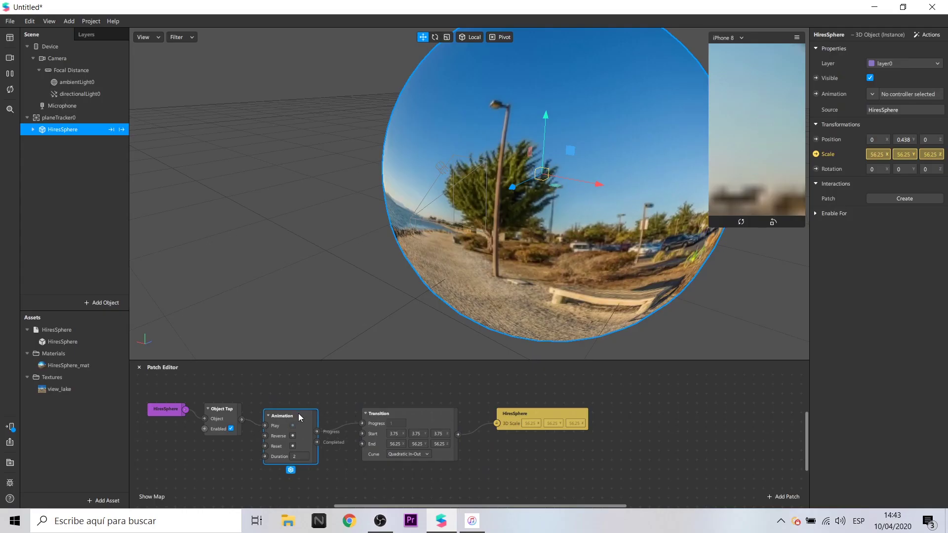
left_click_drag(296, 418, 306, 409)
left_click_drag(403, 413, 415, 407)
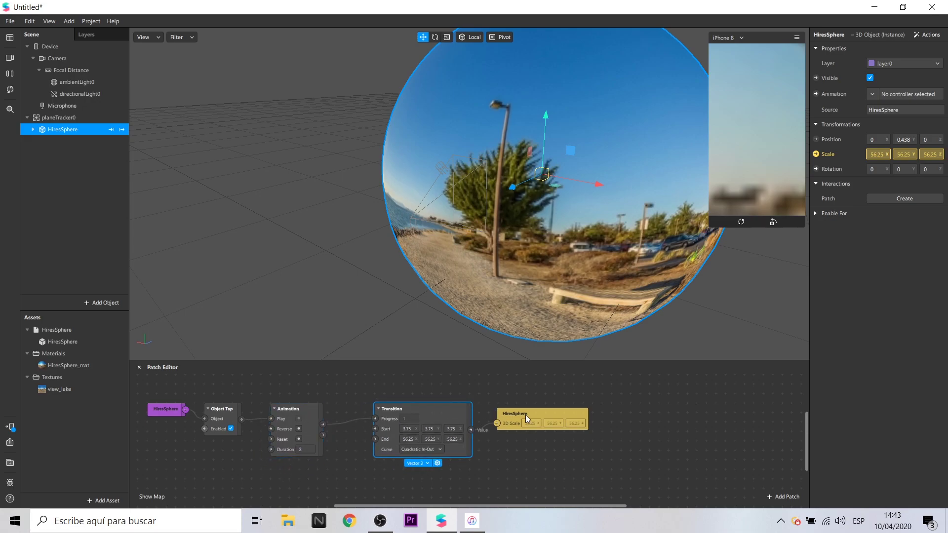
left_click_drag(526, 419, 547, 404)
left_click_drag(173, 413, 155, 443)
left_click_drag(221, 414, 201, 443)
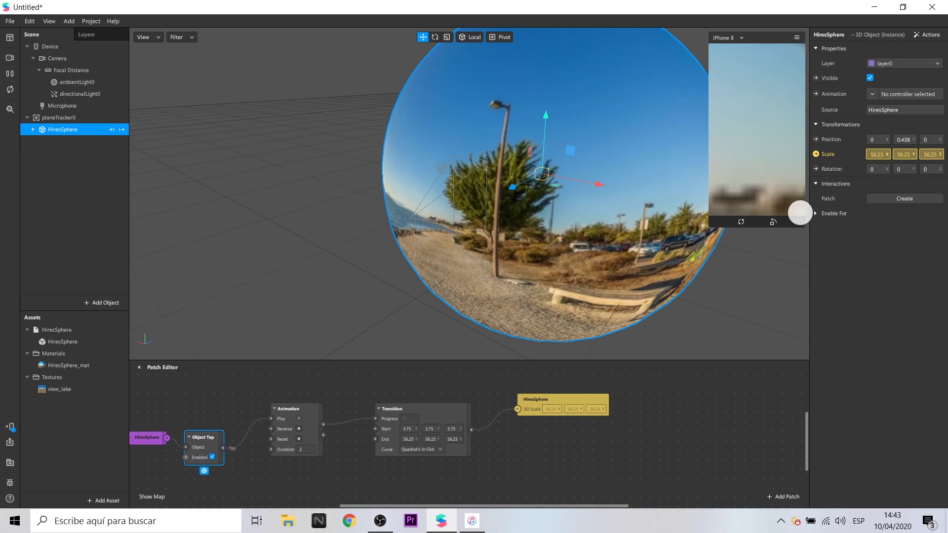
Add a Switch patch above Object Tap and route the tap output to its Flip input
double_click(238, 396)
type("sw")
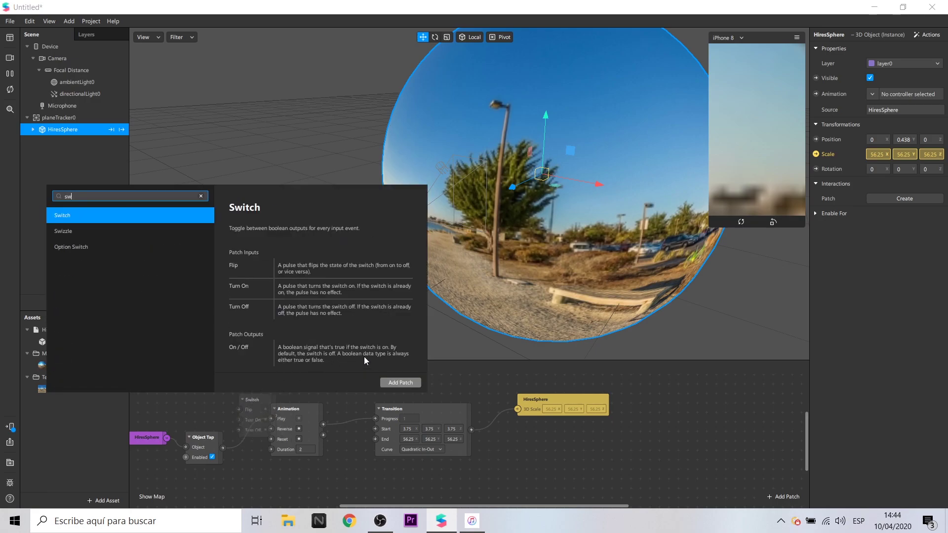
left_click(395, 385)
left_click_drag(249, 396, 234, 387)
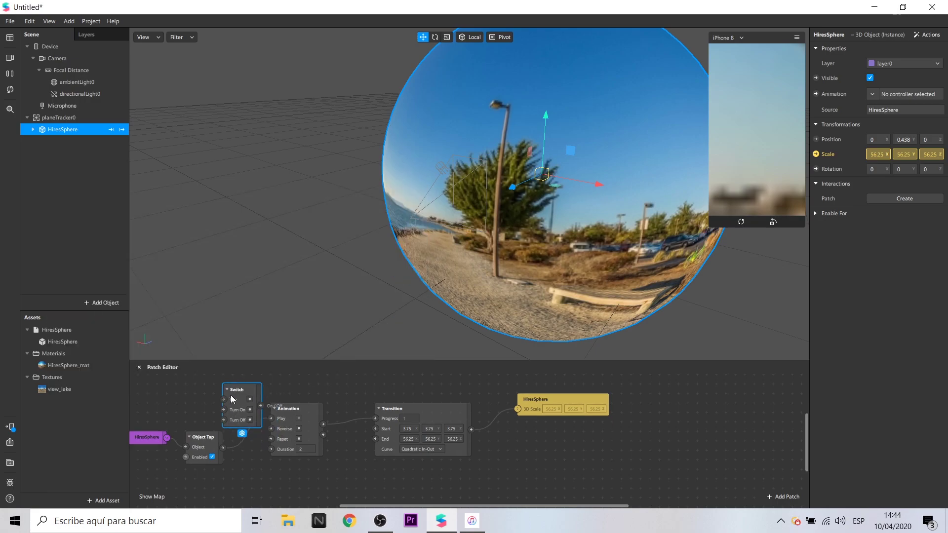
left_click_drag(204, 440, 194, 442)
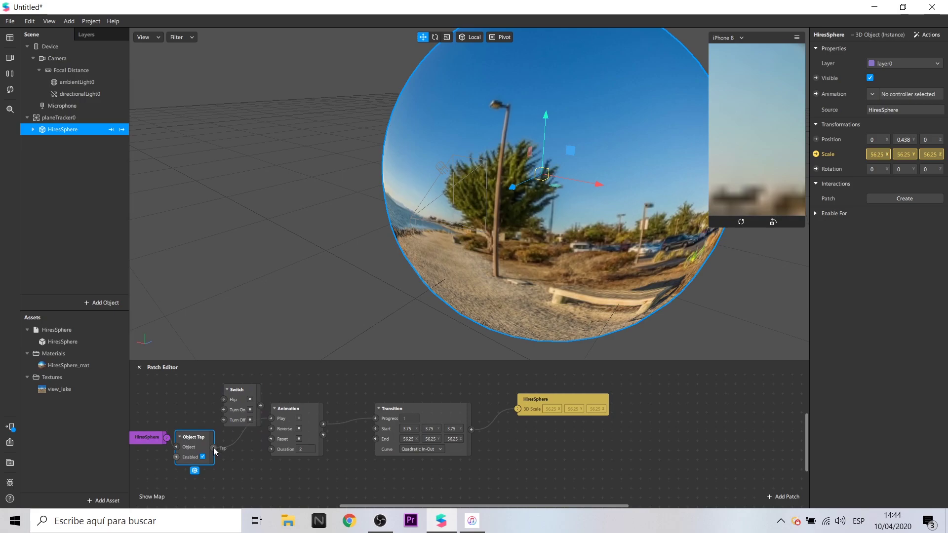
Add a Pulse patch fed by the Switch and connect its Turned On and Turned Off outputs to the Animation's Play and Reverse inputs
left_click_drag(303, 409, 321, 399)
left_click_drag(262, 405, 259, 449)
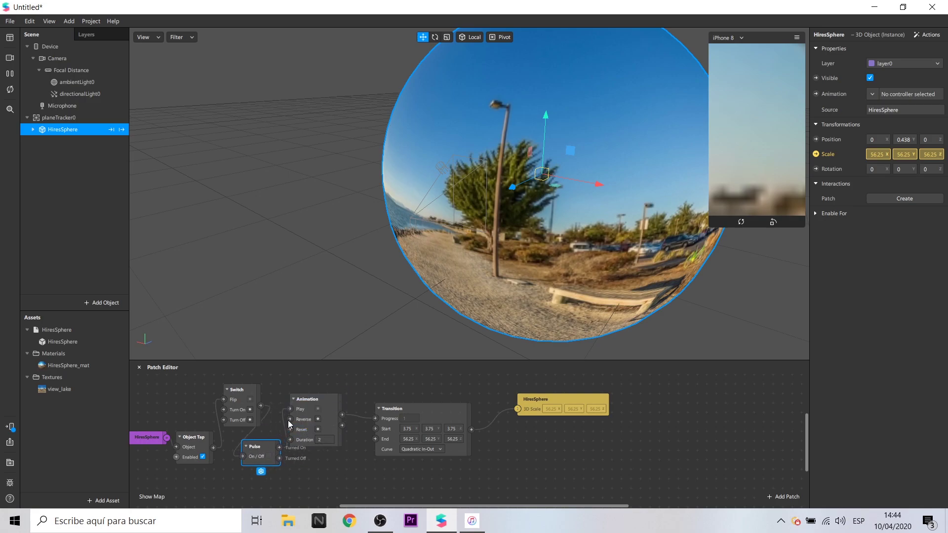
left_click_drag(411, 408, 430, 407)
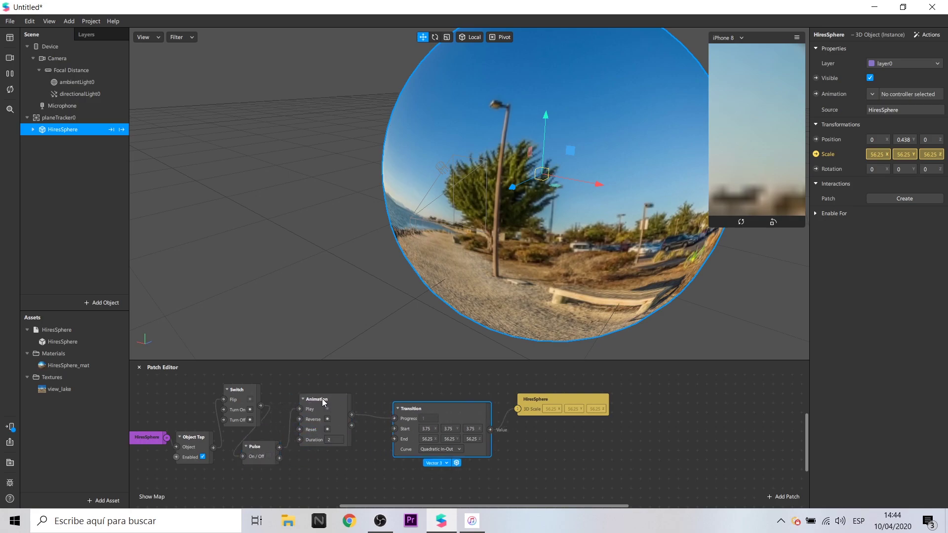
left_click_drag(321, 398, 346, 395)
left_click(265, 446)
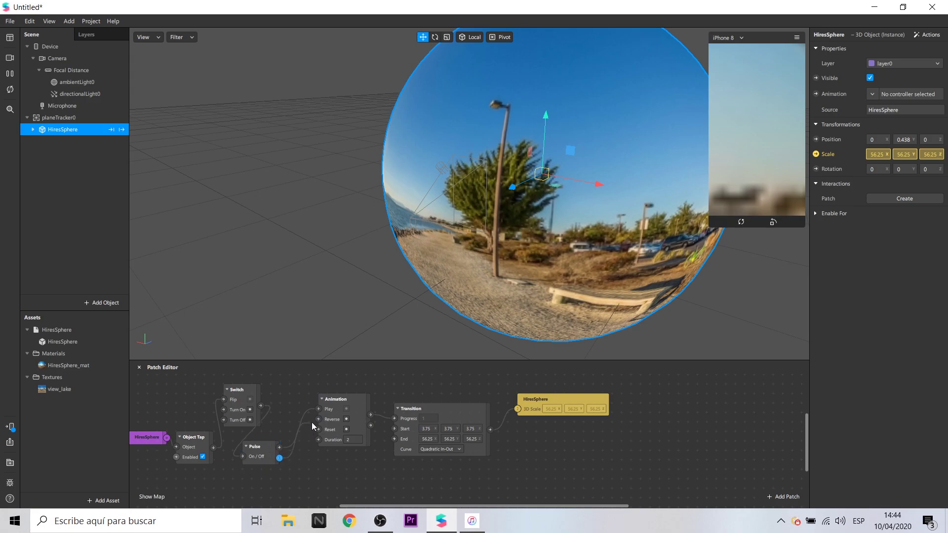
left_click_drag(279, 458, 317, 419)
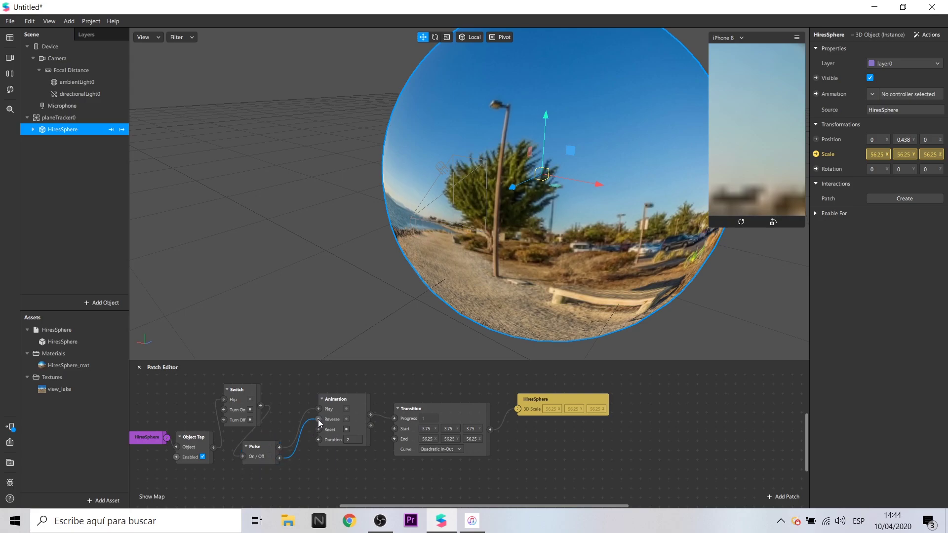
Tap the sphere repeatedly in the device preview to test that it grows and shrinks
left_click(751, 149)
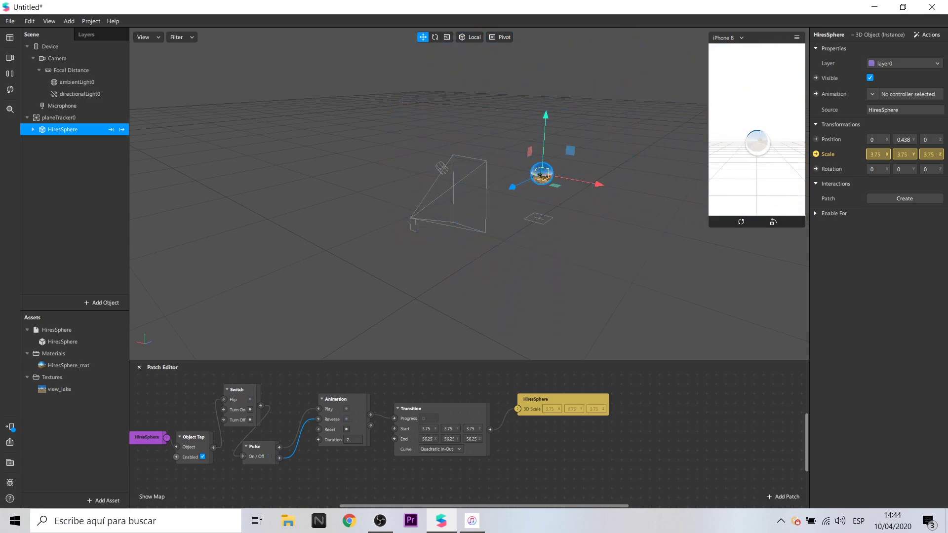
left_click(757, 142)
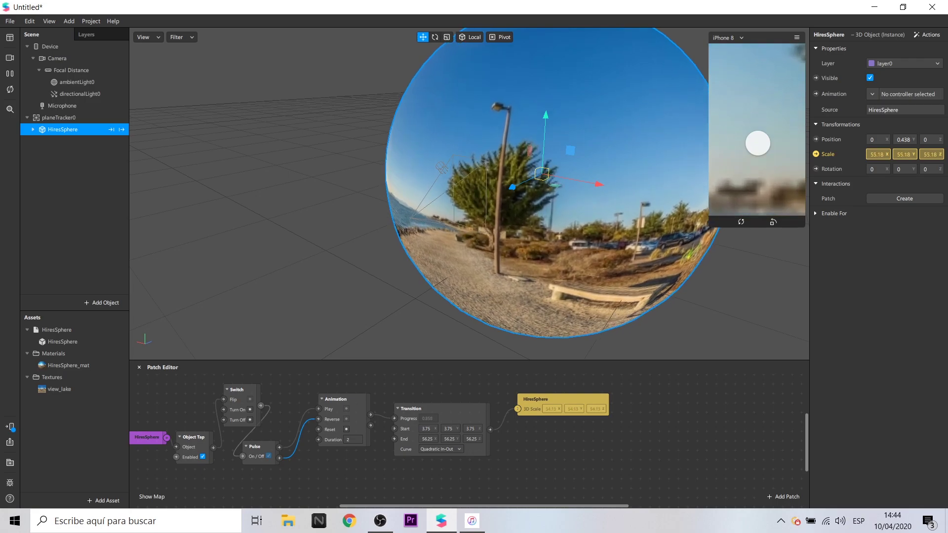
left_click(758, 143)
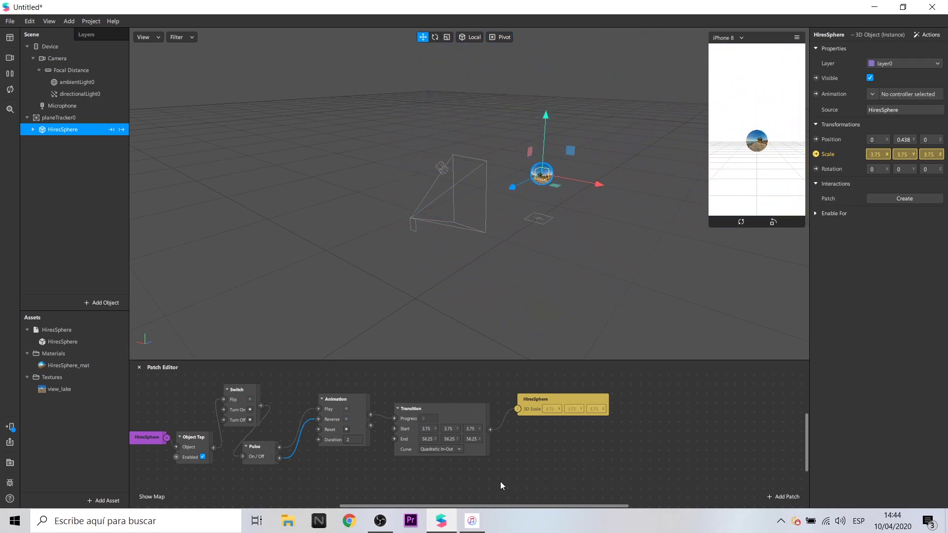
Arrange the tap-animation patches in an orderly row from the sphere's object patch to its 3D Scale patch
scroll(499, 481, "down", 3)
left_click_drag(526, 505, 459, 499)
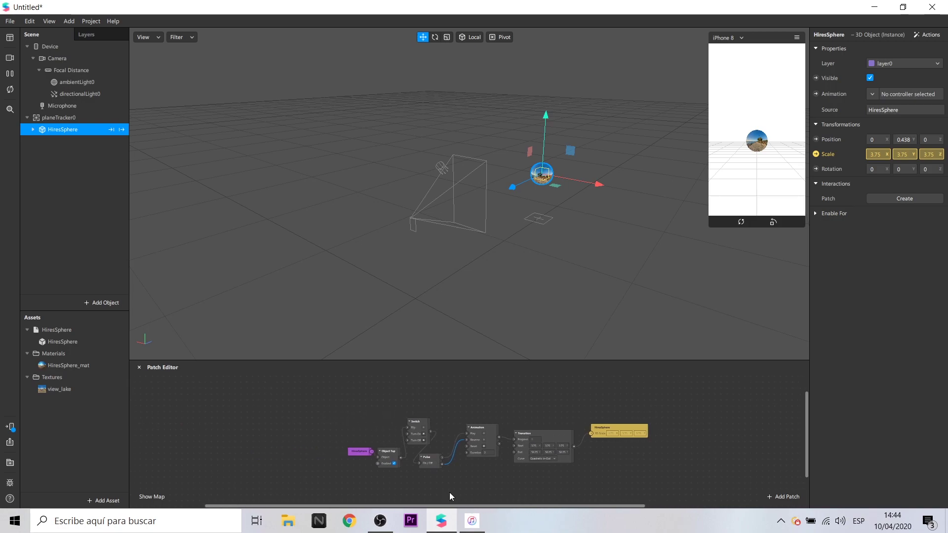
scroll(369, 463, "up", 2)
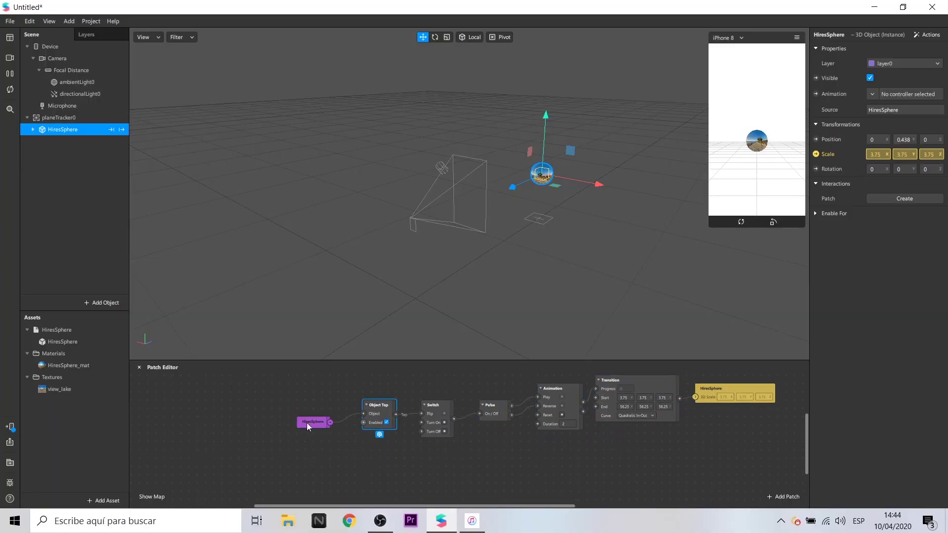
left_click_drag(307, 423, 330, 407)
left_click(358, 442)
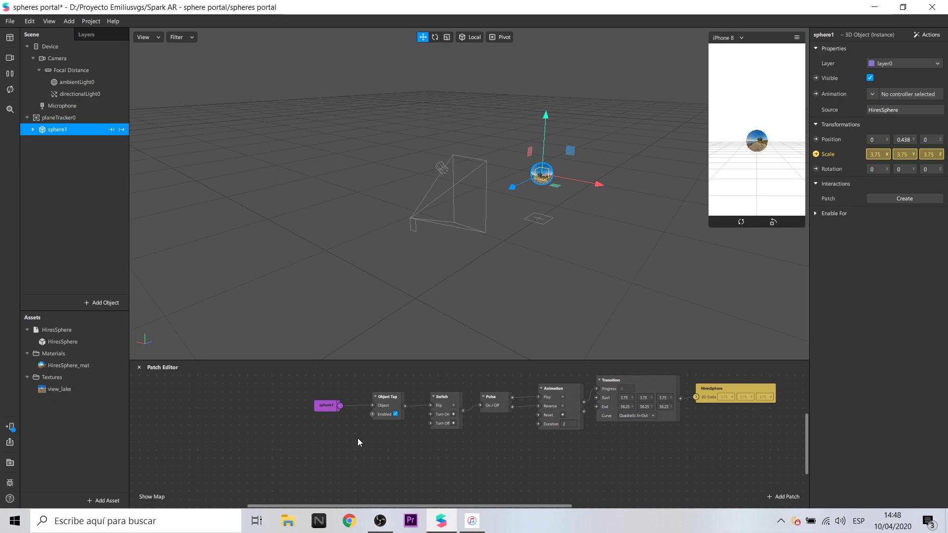
Duplicate sphere1 and move the copy, sphere2, beside it along the X axis to about -0.28
right_click(59, 131)
left_click(81, 224)
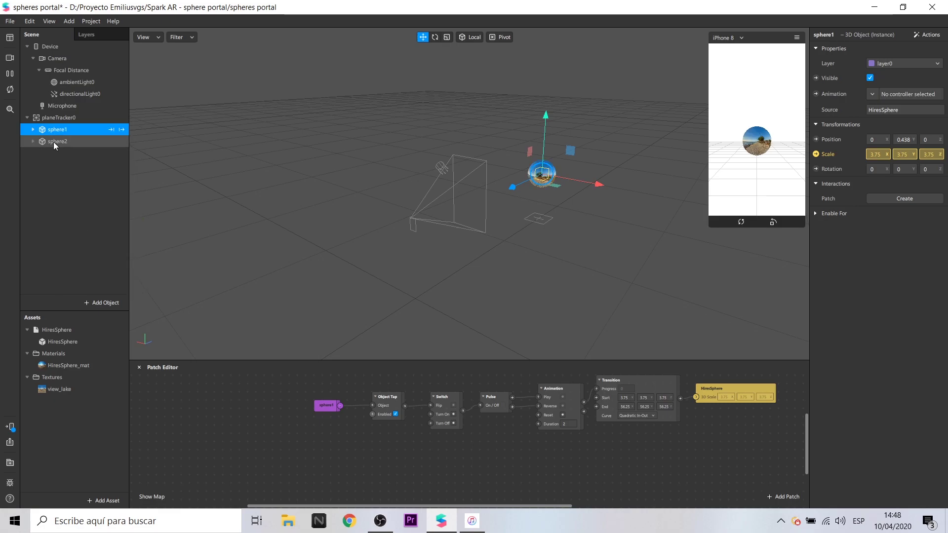
left_click(53, 141)
left_click_drag(597, 188, 564, 173)
right_click_drag(563, 173, 514, 238)
double_click(66, 141)
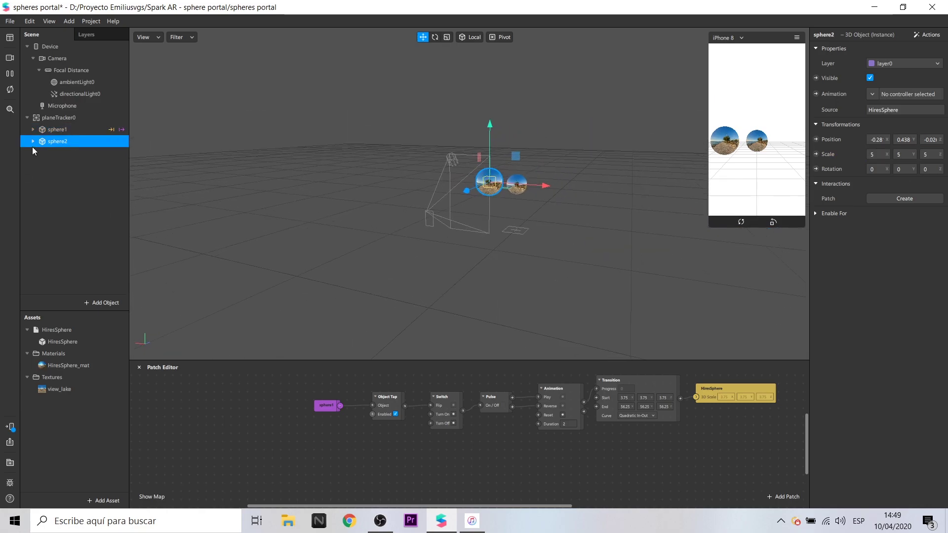
Assign a new material to the mesh inside sphere2 and name that material sphere2
left_click(33, 142)
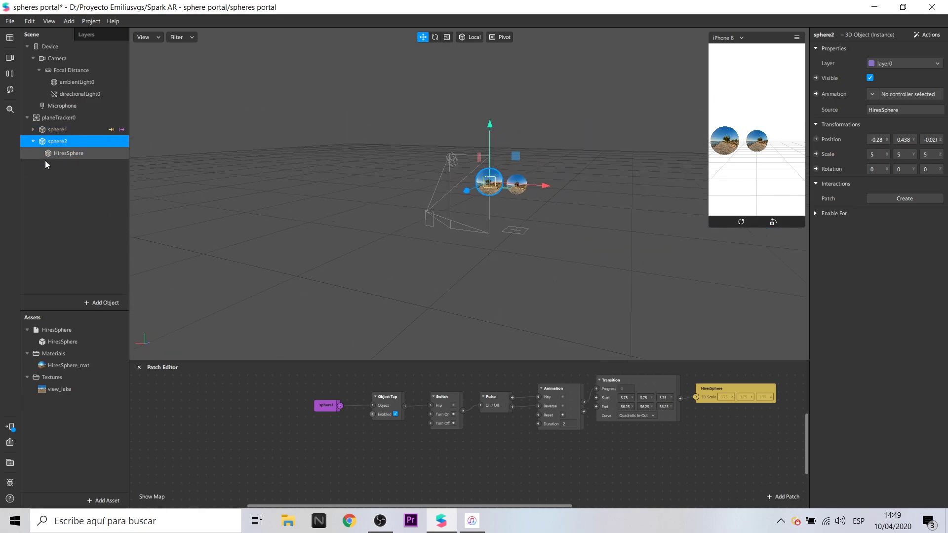
left_click(56, 156)
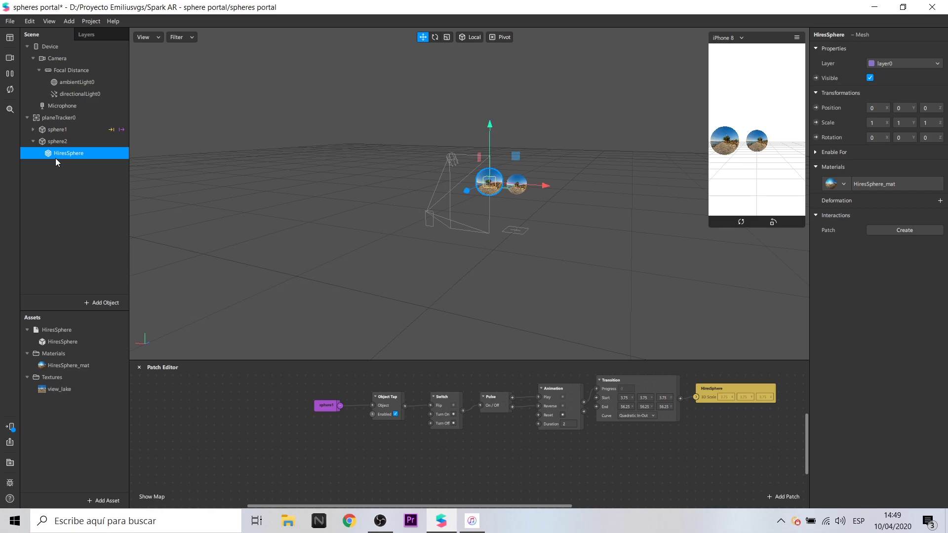
left_click(843, 184)
left_click(889, 218)
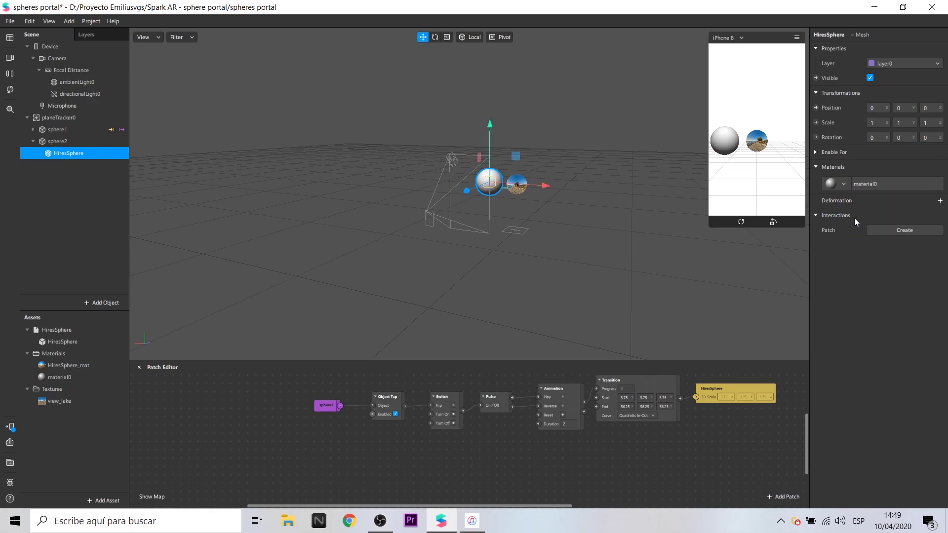
double_click(67, 378)
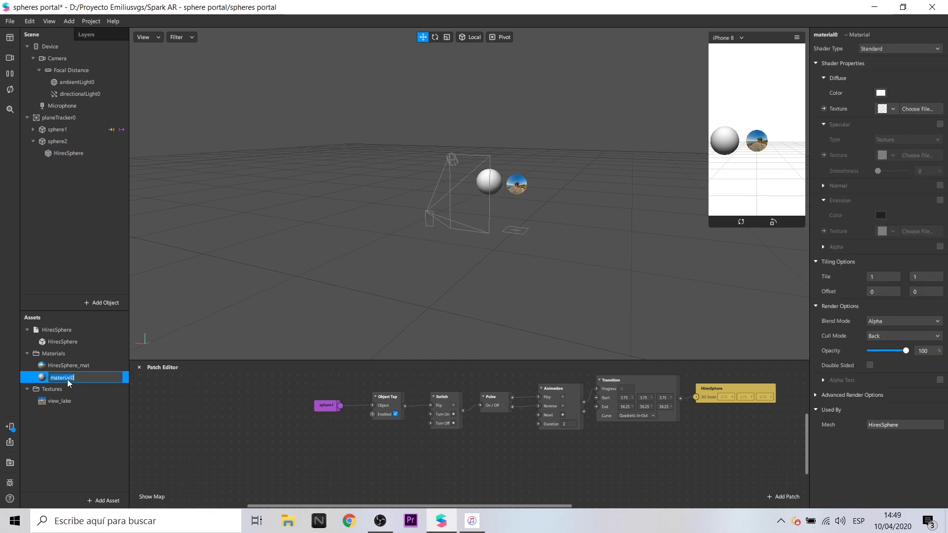
type("sphere2")
key("Return")
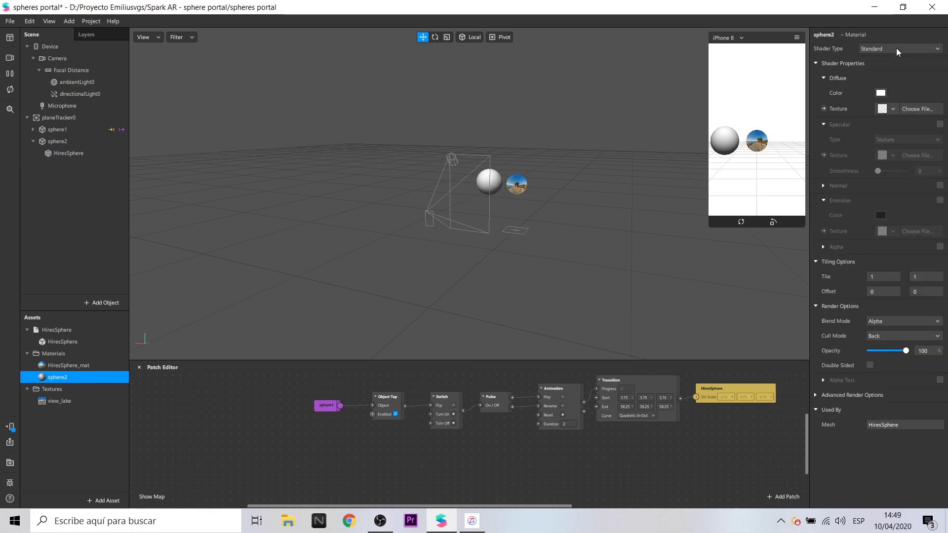
Set the sphere2 material's shader to Flat and import the kitchen image as its diffuse texture
left_click(896, 51)
left_click(895, 69)
left_click(893, 108)
left_click(900, 155)
left_click(288, 121)
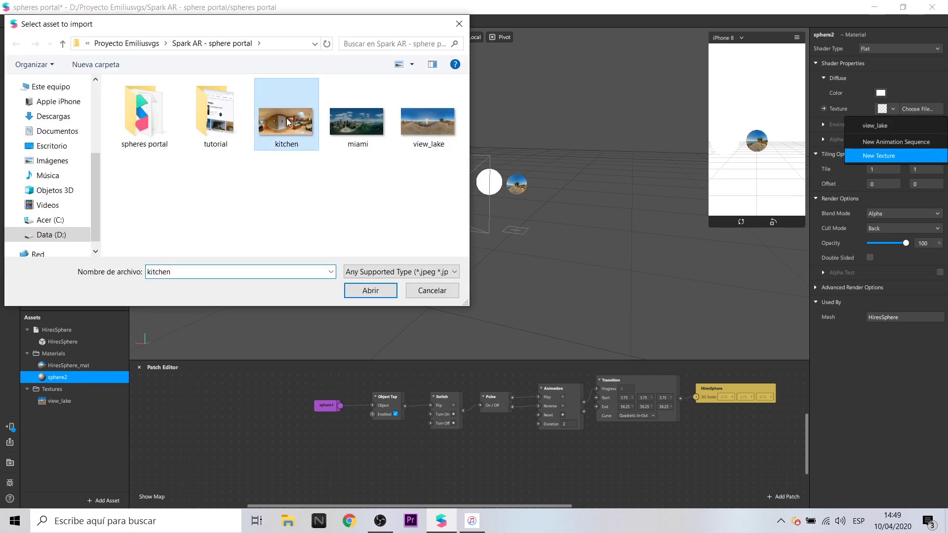
left_click(359, 290)
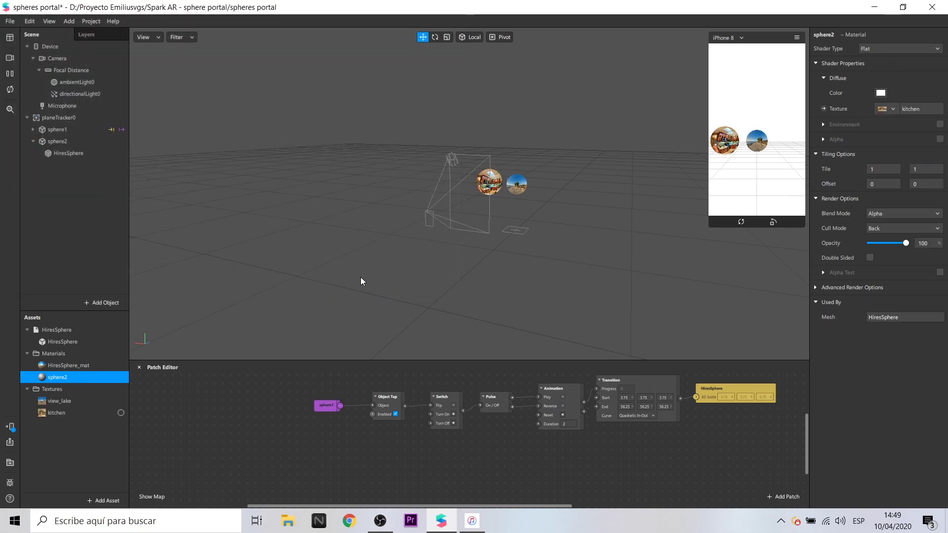
Set the sphere2 material to Replace blend mode and Front cull mode, and make it double sided
left_click(91, 416)
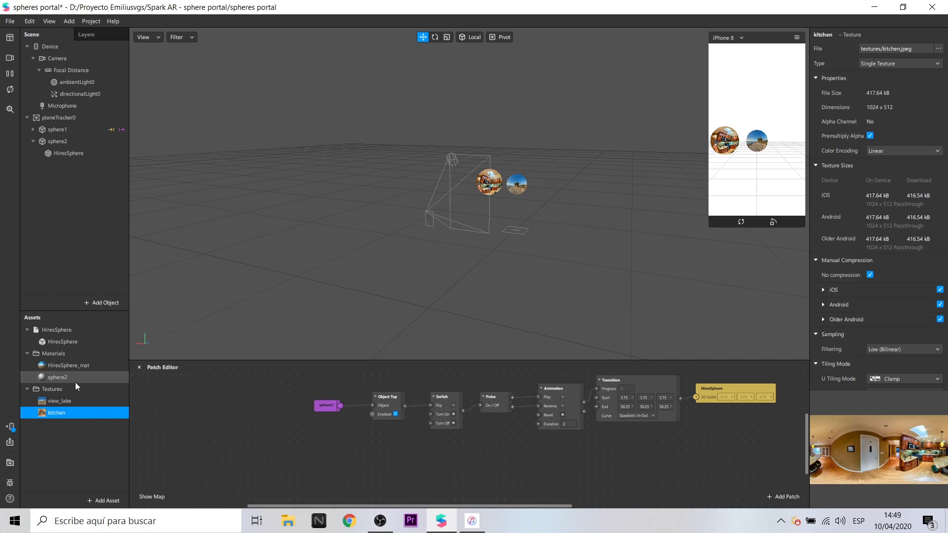
left_click(76, 381)
left_click(904, 214)
left_click(886, 226)
left_click(904, 228)
left_click(888, 241)
left_click(870, 257)
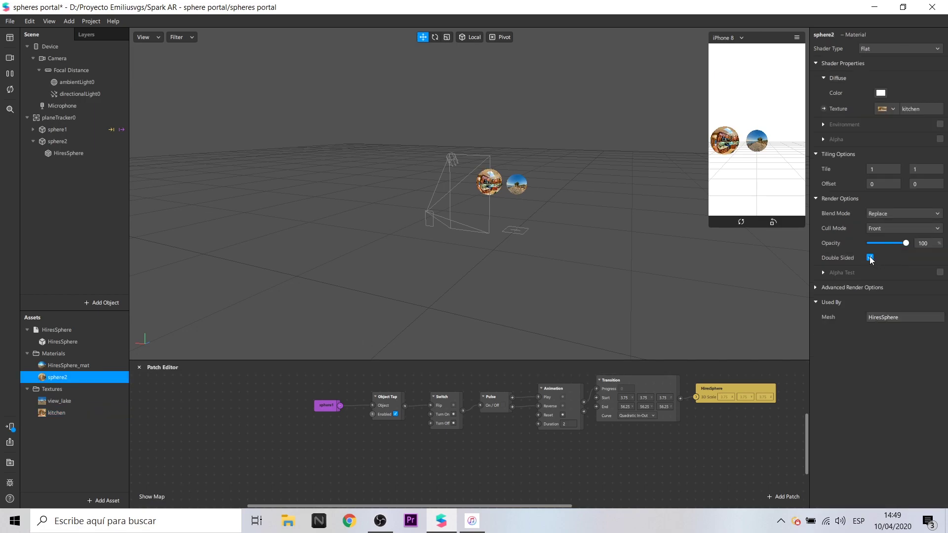
Duplicate the patches from Object Tap through Transition and place the copies in a row below the originals
left_click(33, 141)
left_click_drag(360, 385, 659, 428)
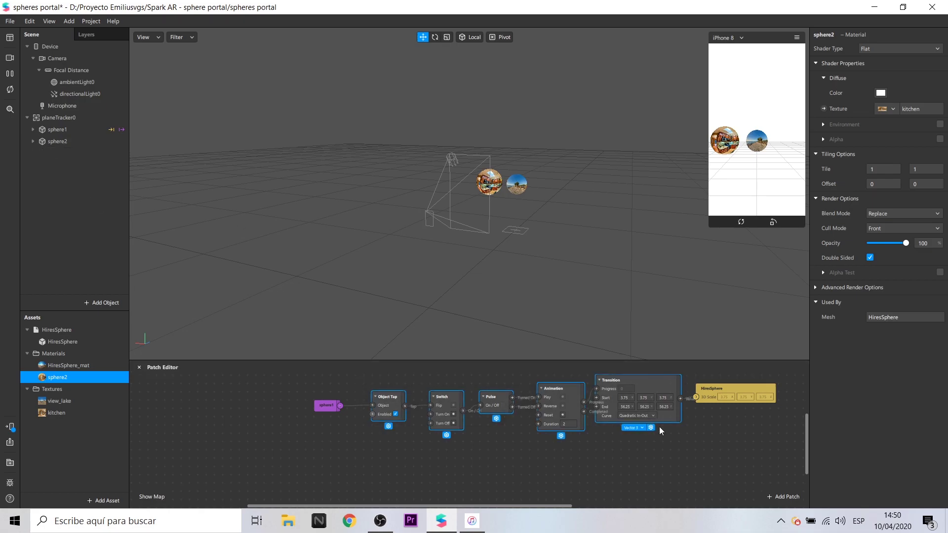
scroll(418, 468, "down", 2)
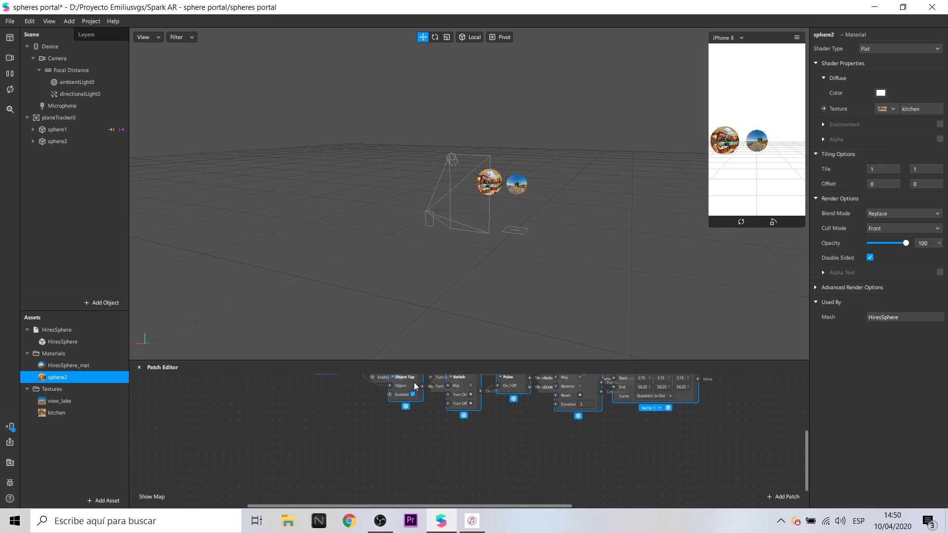
scroll(415, 386, "up", 2)
left_click_drag(412, 412, 403, 477)
left_click(356, 443)
Add an object patch for sphere2 and connect it to the duplicated Object Tap's Object input
left_click_drag(49, 142, 277, 429)
left_click_drag(326, 478, 381, 479)
left_click_drag(511, 505, 587, 503)
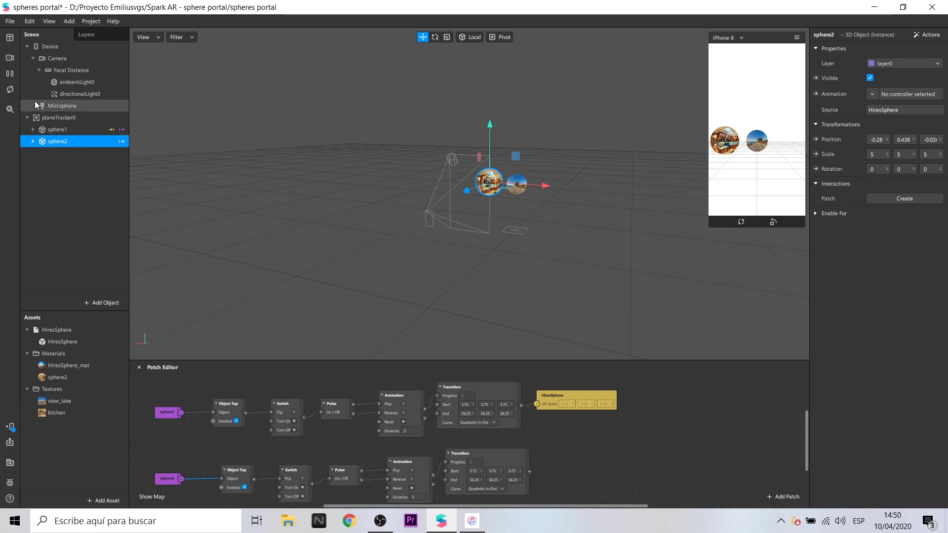
Create a 3D Scale patch for sphere2 and feed it from the duplicated Transition's Value output
left_click(816, 154)
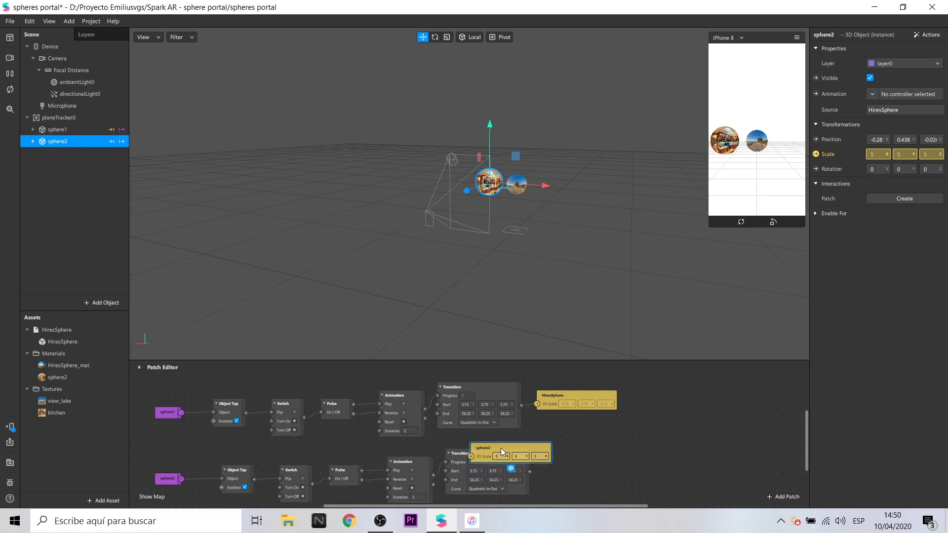
left_click_drag(500, 450, 585, 455)
left_click_drag(530, 472, 553, 463)
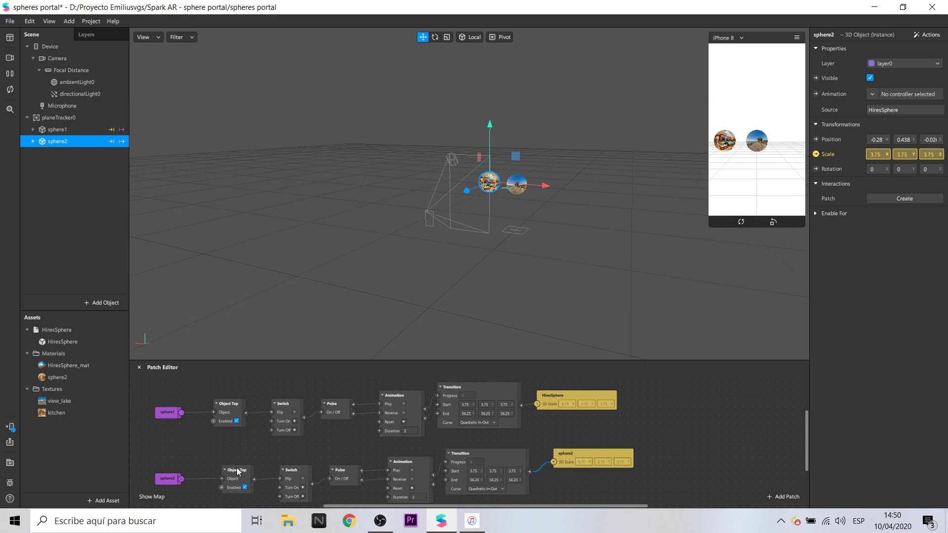
Tap the kitchen sphere and the lake sphere in the device preview to test both scale animations
scroll(597, 504, "left", 4)
scroll(596, 504, "down", 1)
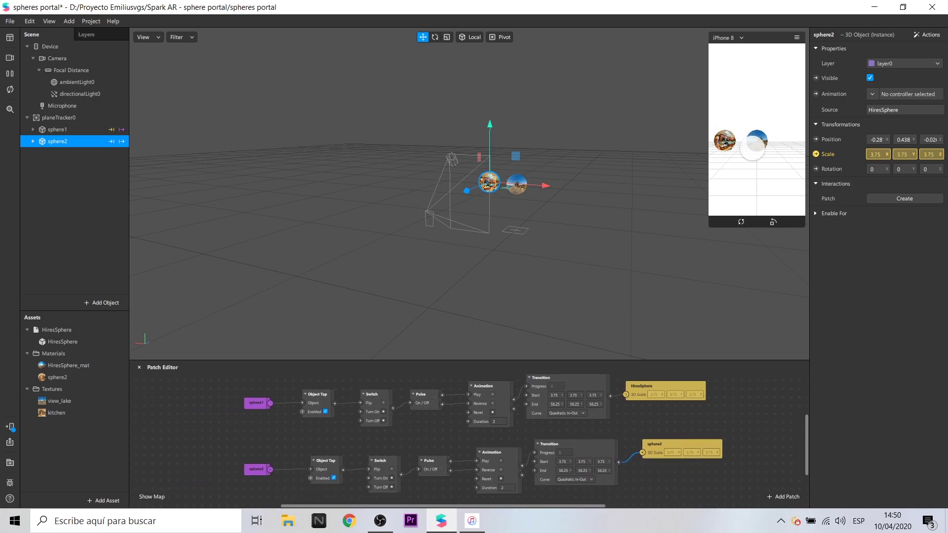
left_click(723, 141)
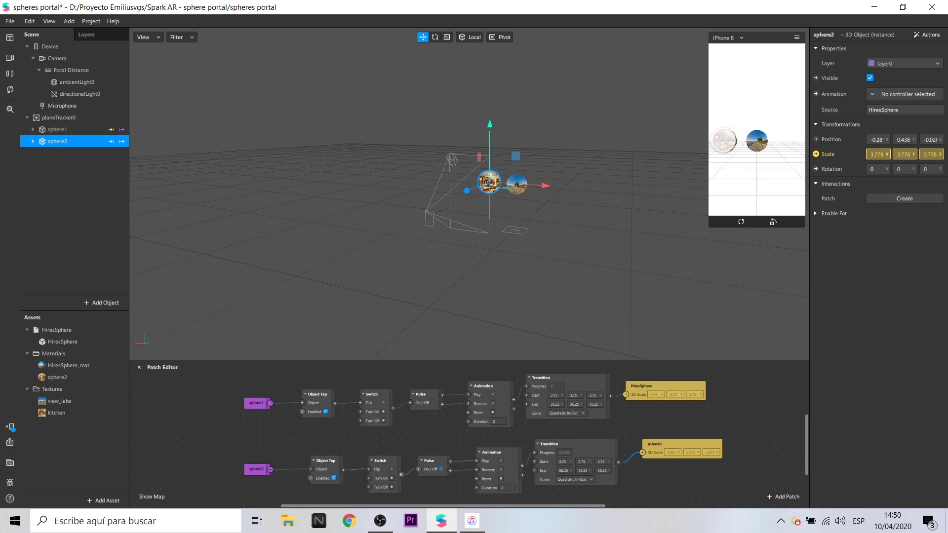
left_click(722, 141)
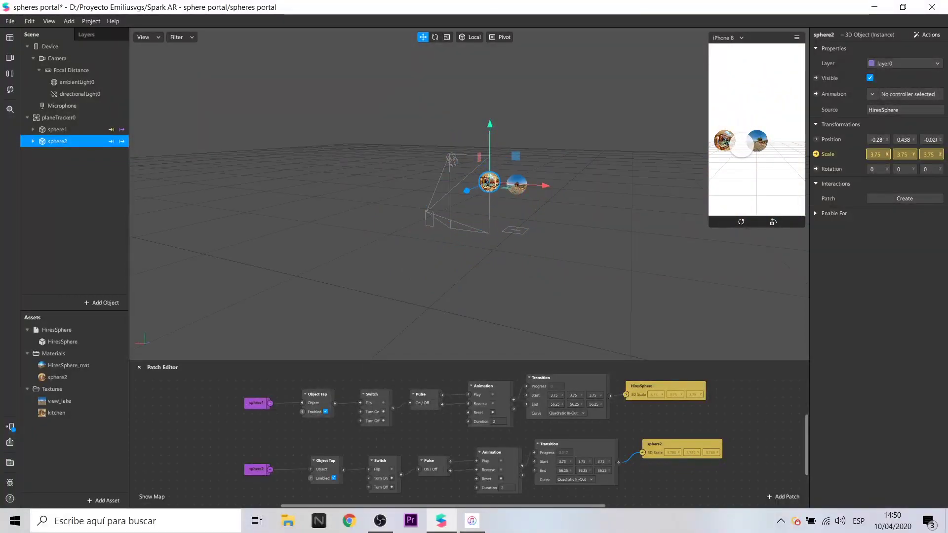
left_click(755, 139)
left_click(755, 139)
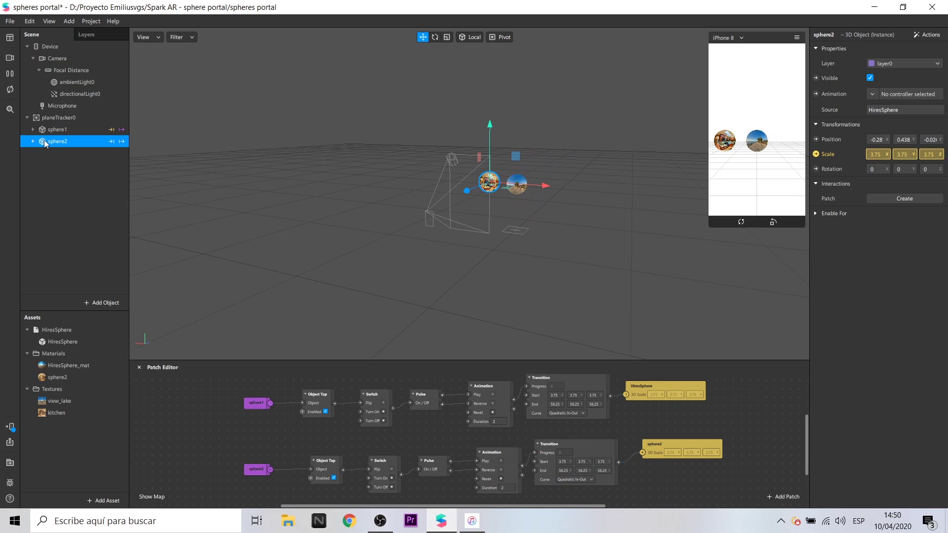
Duplicate sphere2 and move the copy along the X axis to the other side of sphere1, at about 0.272
right_click(50, 143)
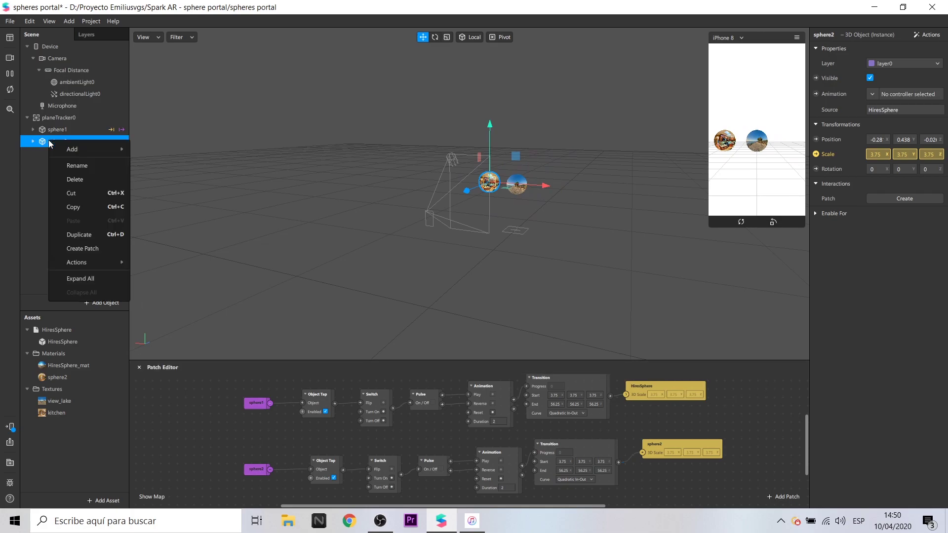
left_click(84, 234)
left_click_drag(539, 185, 600, 187)
left_click_drag(519, 262, 512, 254)
Assign a new material named sphere3 to the third sphere's mesh and select that material for editing
left_click(508, 193)
left_click(903, 233)
left_click(879, 281)
left_click(82, 390)
Set the sphere3 material's shader to Flat and import the miami image as its diffuse texture
left_click(901, 49)
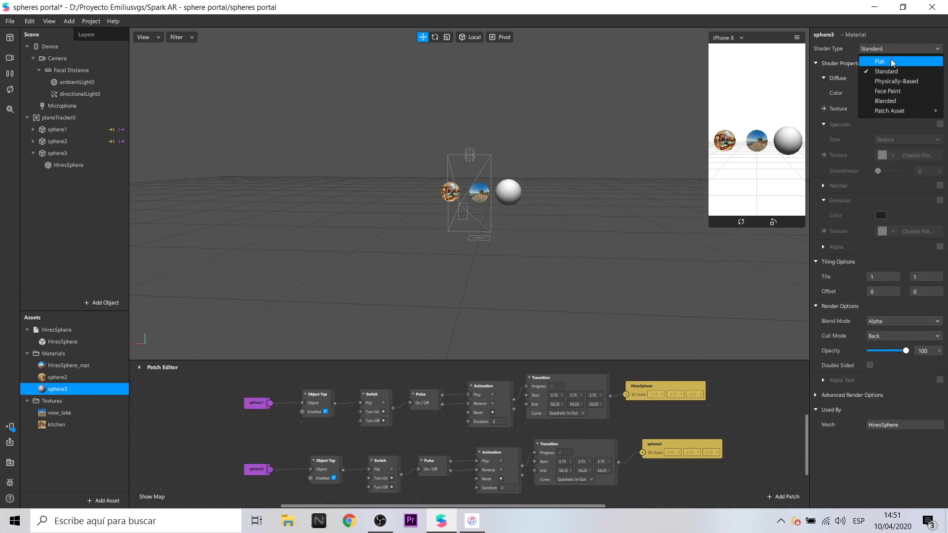
left_click(883, 68)
left_click(887, 109)
left_click(878, 169)
left_click(356, 121)
left_click(370, 290)
Set the blend mode and cull mode of the sphere3 material
left_click(904, 213)
left_click(889, 276)
left_click(903, 228)
left_click(888, 241)
Copy and paste the tap-animation patches to form a third row below the sphere2 row
scroll(736, 412, "down", 2)
key("ctrl+c")
key("ctrl+v")
Add sphere3's object patch and 3D Scale patch, connecting them to the third row's Object Tap and Transition
left_click_drag(57, 153, 250, 449)
left_click_drag(270, 456, 310, 456)
left_click(816, 154)
left_click_drag(649, 448, 618, 449)
Resize the device preview to inspect the three spheres and open the options for sending to a device
left_click_drag(712, 224, 653, 278)
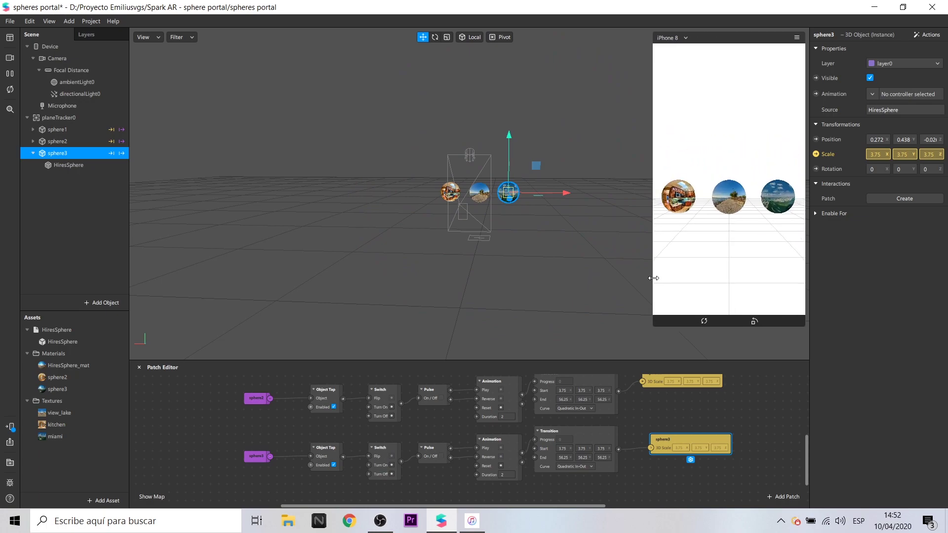
left_click(9, 427)
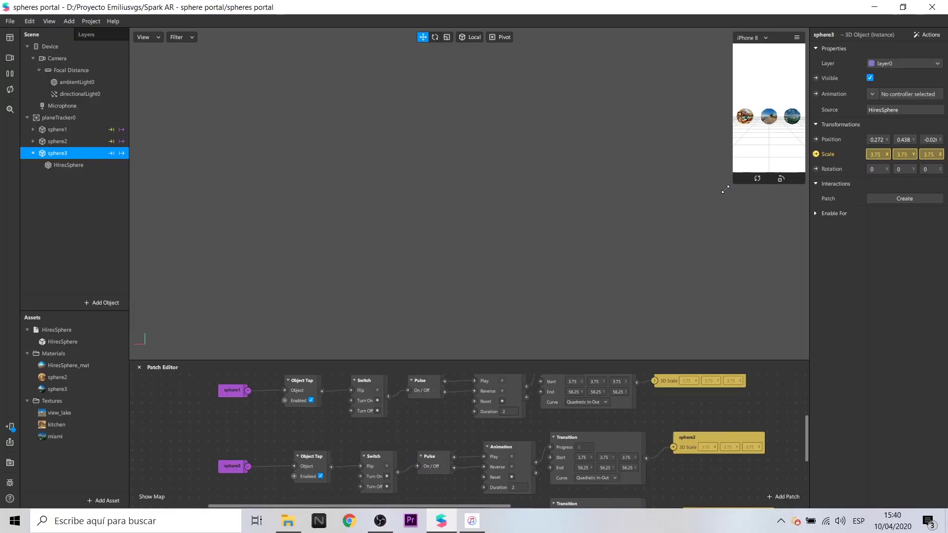
left_click_drag(725, 190, 703, 195)
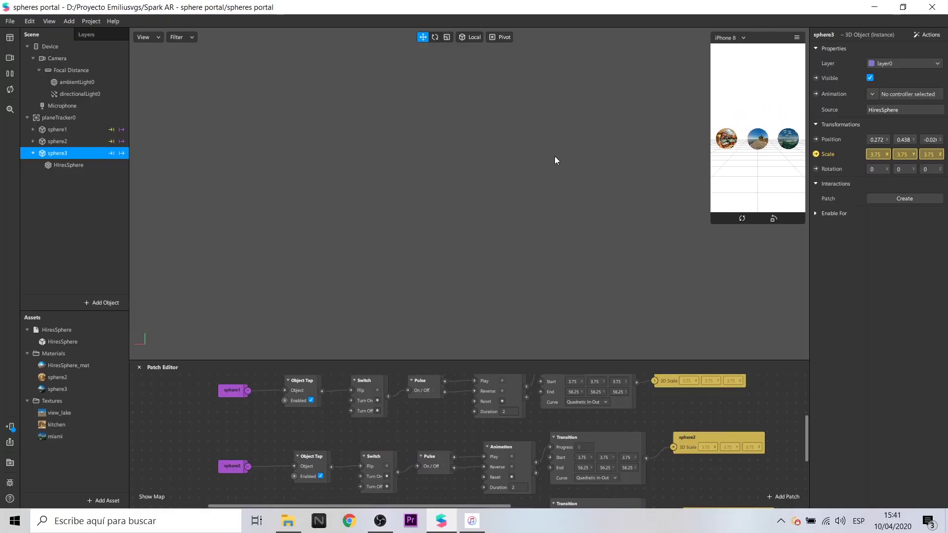
Set the Start values of sphere1's Transition patch to 1.75 on X, Y and Z
scroll(635, 436, "up", 2)
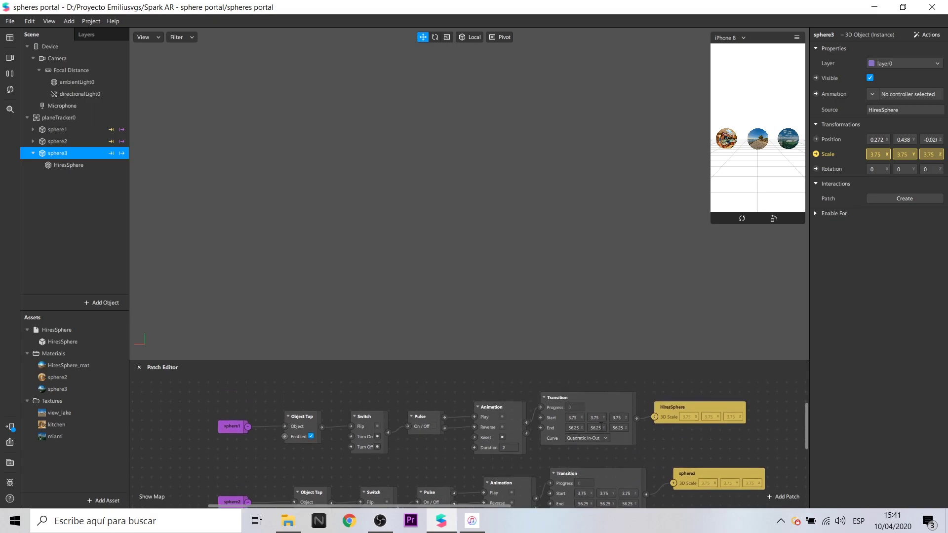
left_click(571, 417)
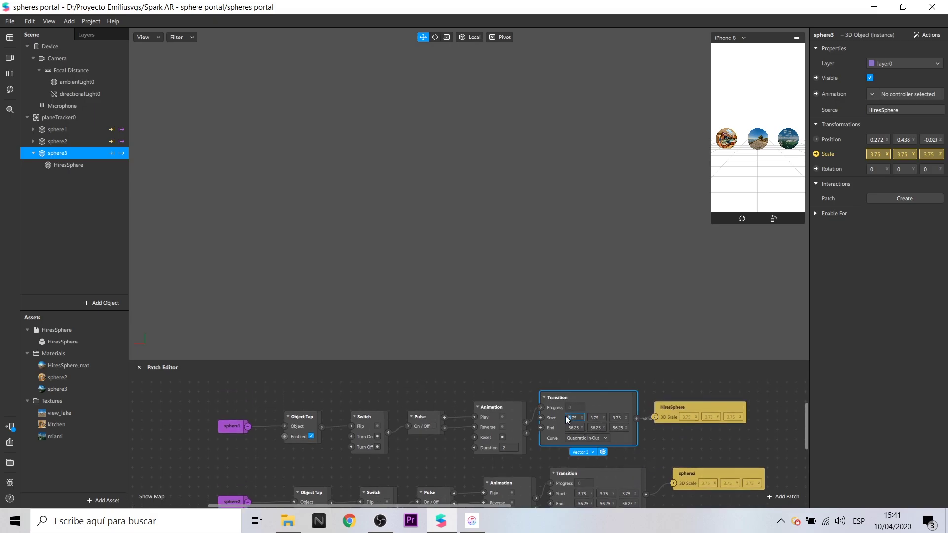
type("1")
left_click(590, 418)
scroll(592, 422, "up", 5, "ctrl")
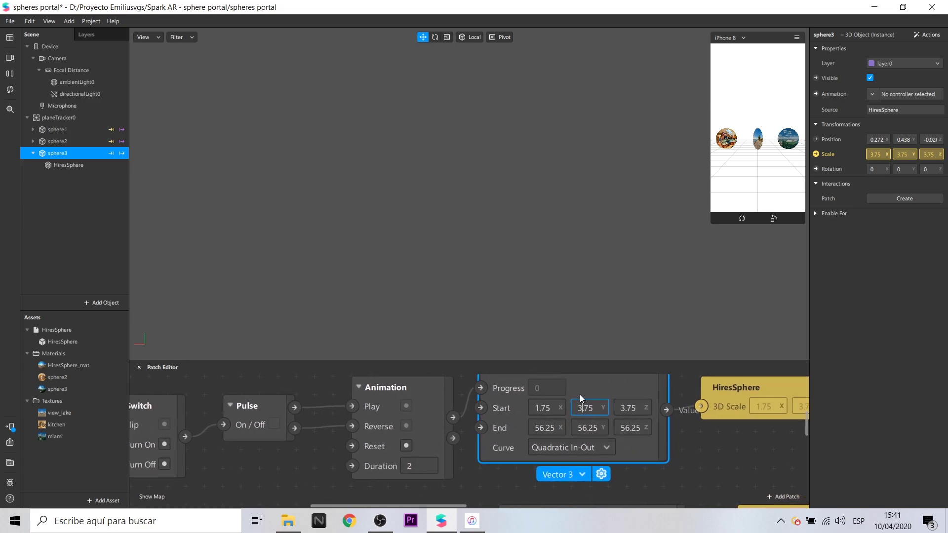
type("1")
key("Return")
left_click(650, 413)
Set the Start values of sphere2's Transition patch to 1.75 on all three axes
scroll(645, 413, "down", 4)
left_click(559, 454)
key("BackSpace")
type("1")
left_click(602, 454)
key("BackSpace")
type("1")
key("Return")
left_click(639, 455)
key("BackSpace")
type("1")
key("Return")
Set the X, Y and Z Start values of sphere3's Transition patch to 1.75
scroll(656, 434, "down", 4)
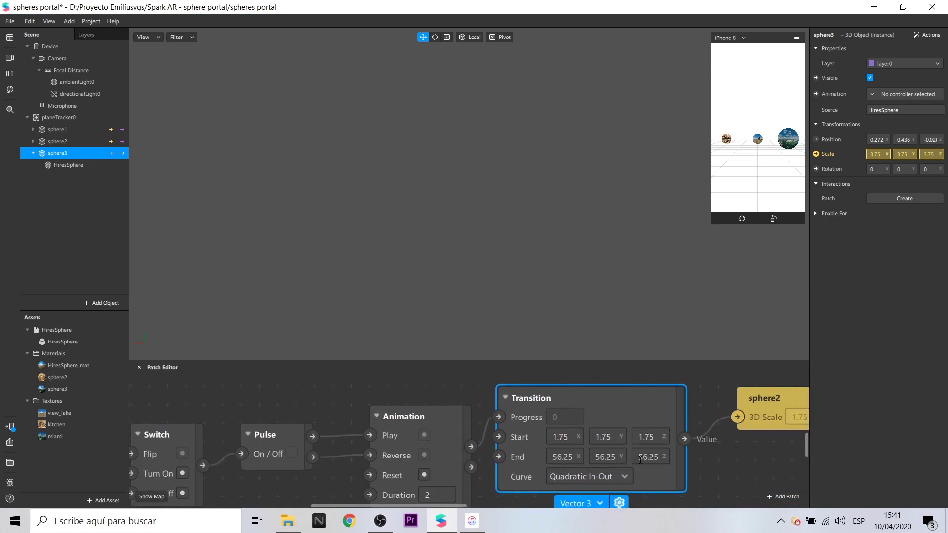
left_click(555, 477)
key("BackSpace")
type("1")
left_click(597, 477)
key("BackSpace")
type("1")
left_click(642, 476)
key("BackSpace")
type("1")
scroll(277, 415, "down", 5)
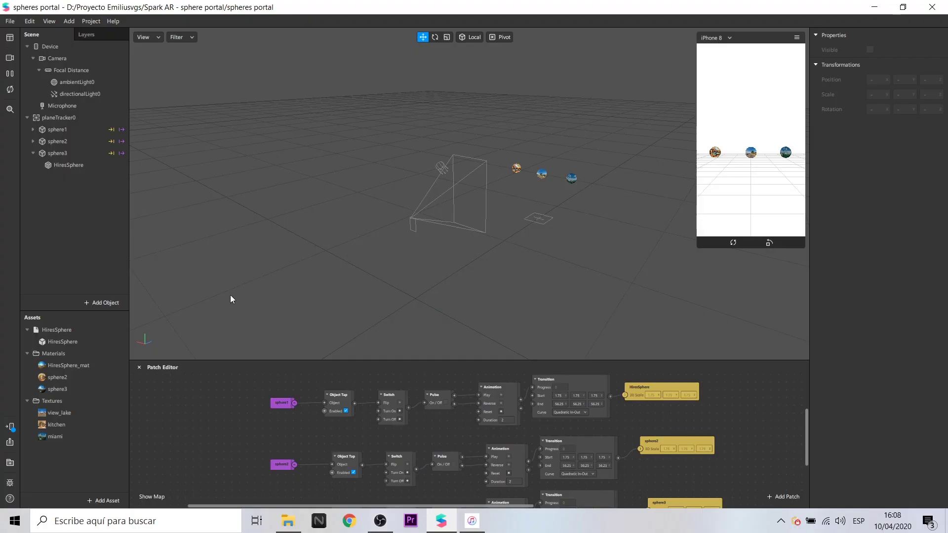
Review the three panorama textures and replace view_lake with the full-resolution view_lake image file
left_click(56, 424)
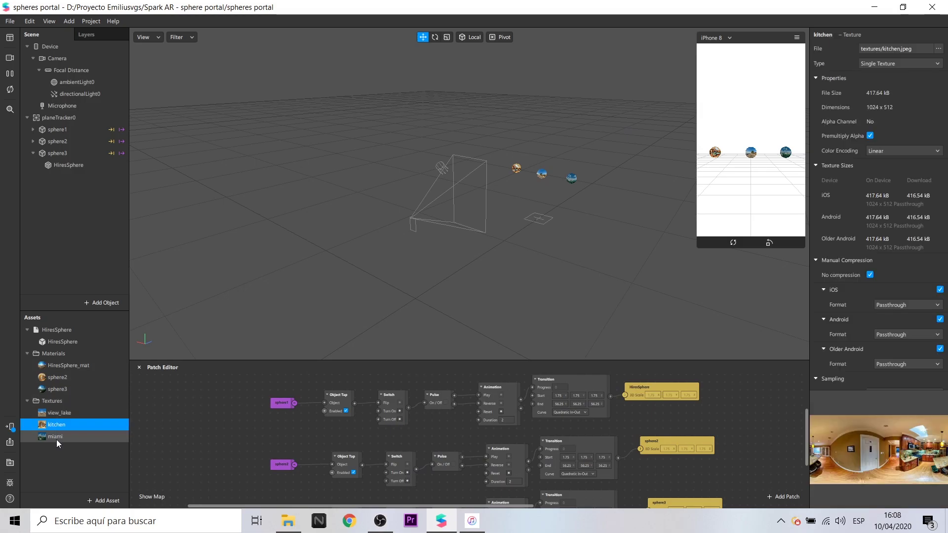
left_click(55, 436)
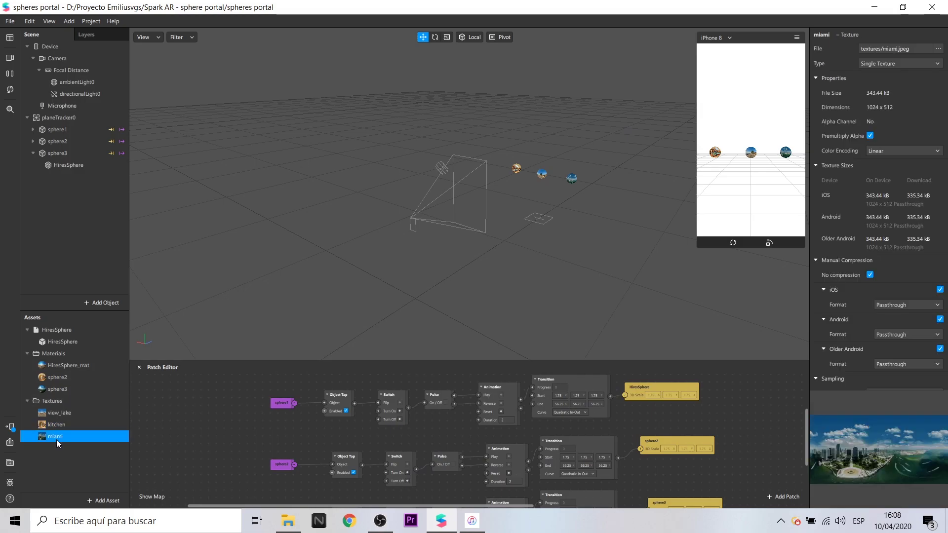
left_click(66, 414)
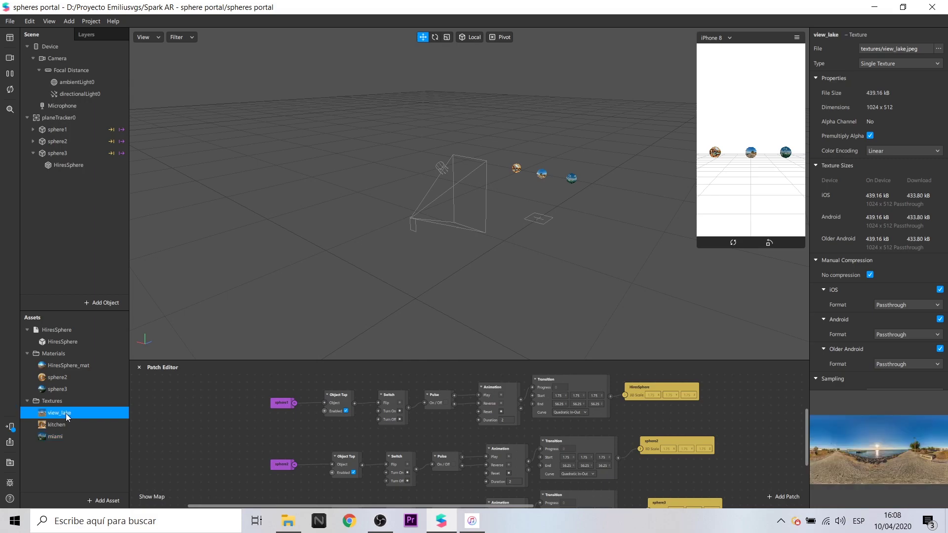
right_click(66, 414)
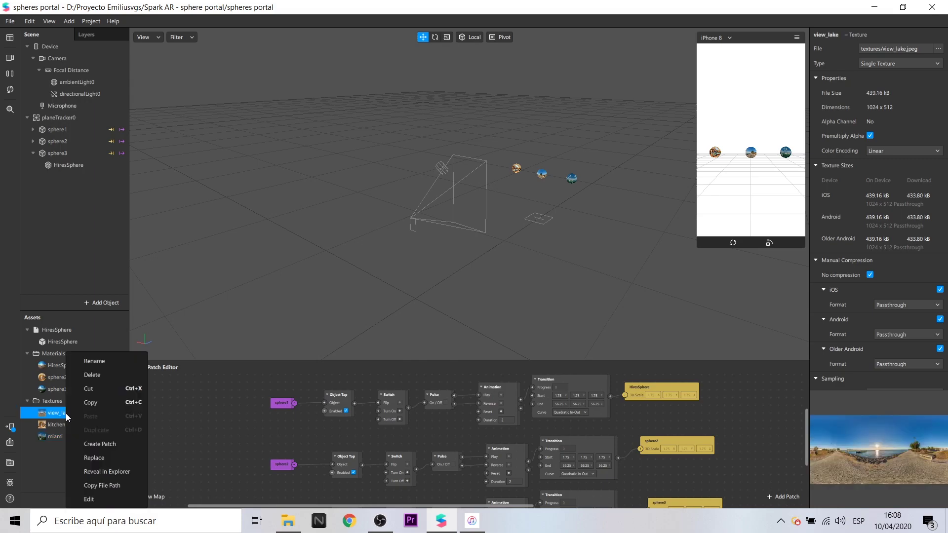
left_click(103, 458)
left_click(441, 125)
left_click(384, 289)
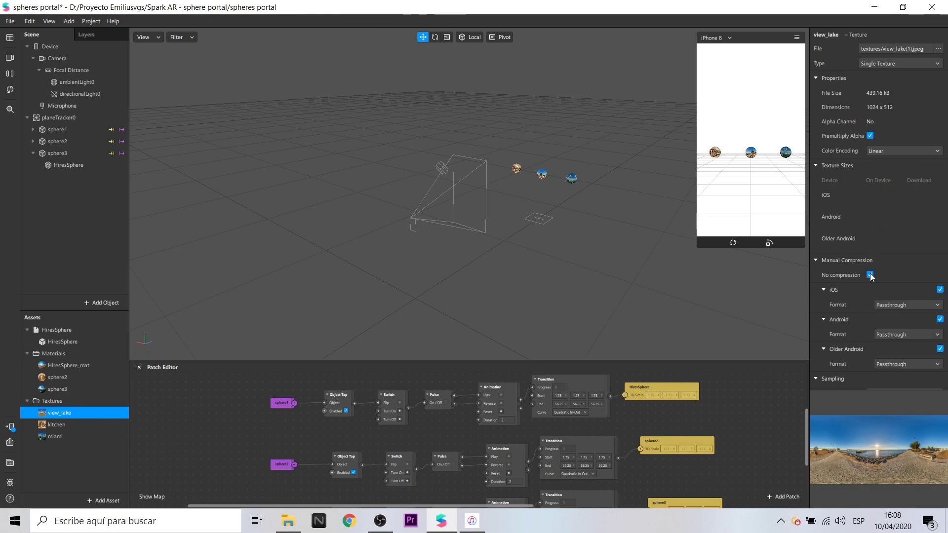
left_click(54, 425)
left_click(64, 416)
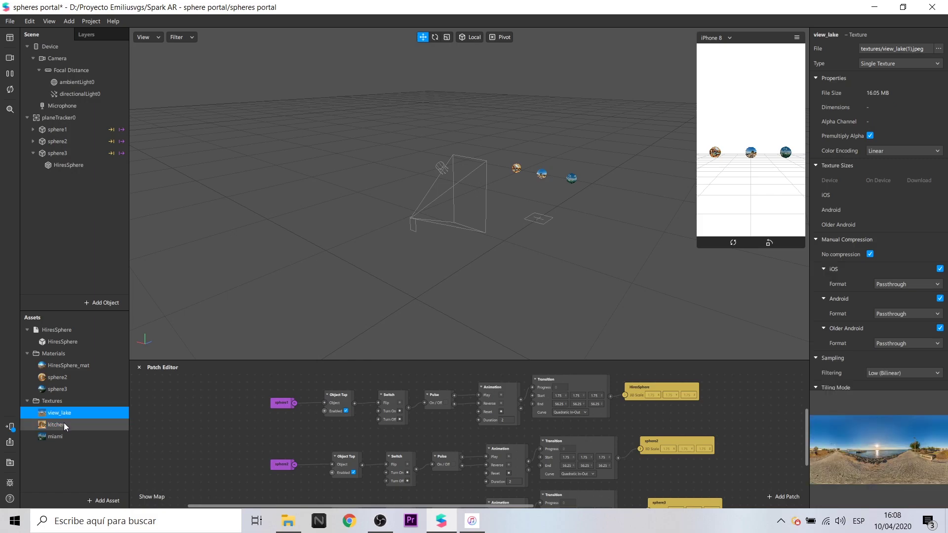
Send the effect to the connected iPhone for testing
left_click(10, 426)
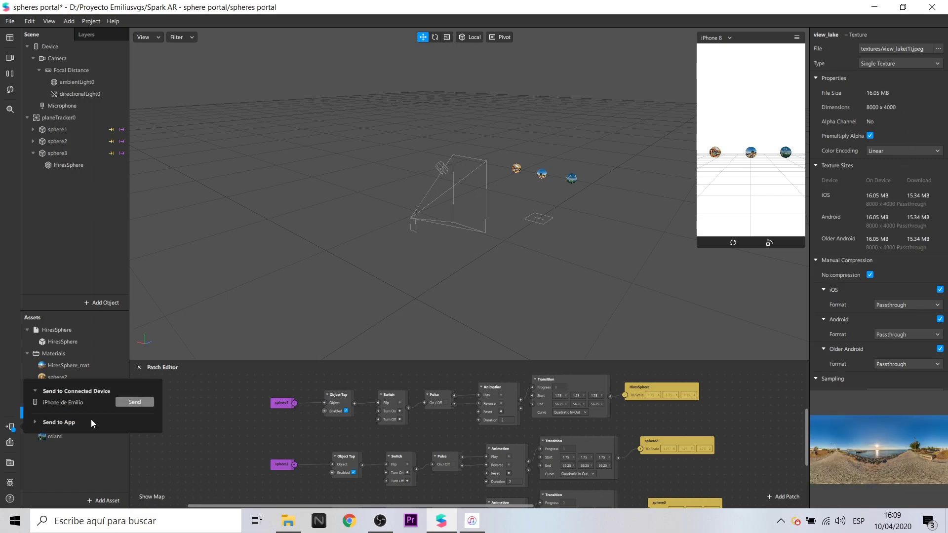
left_click(133, 403)
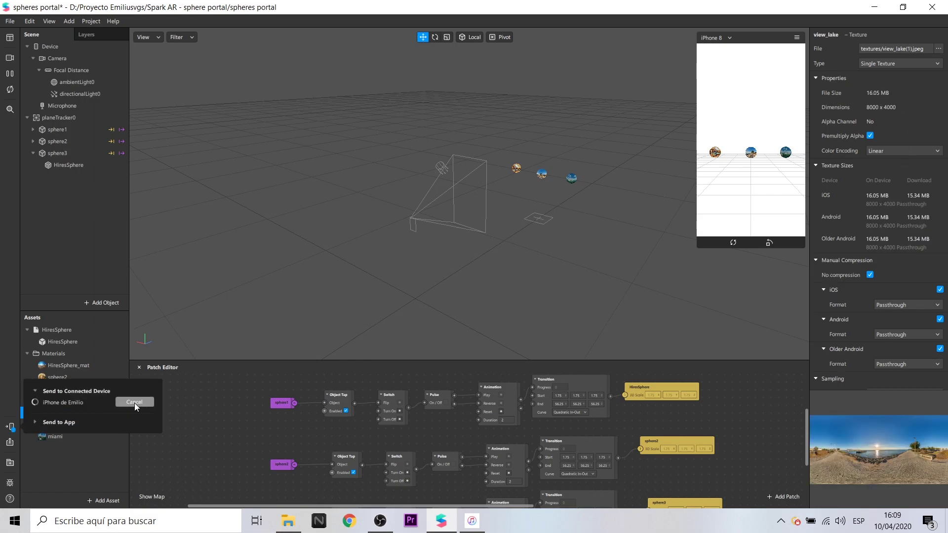